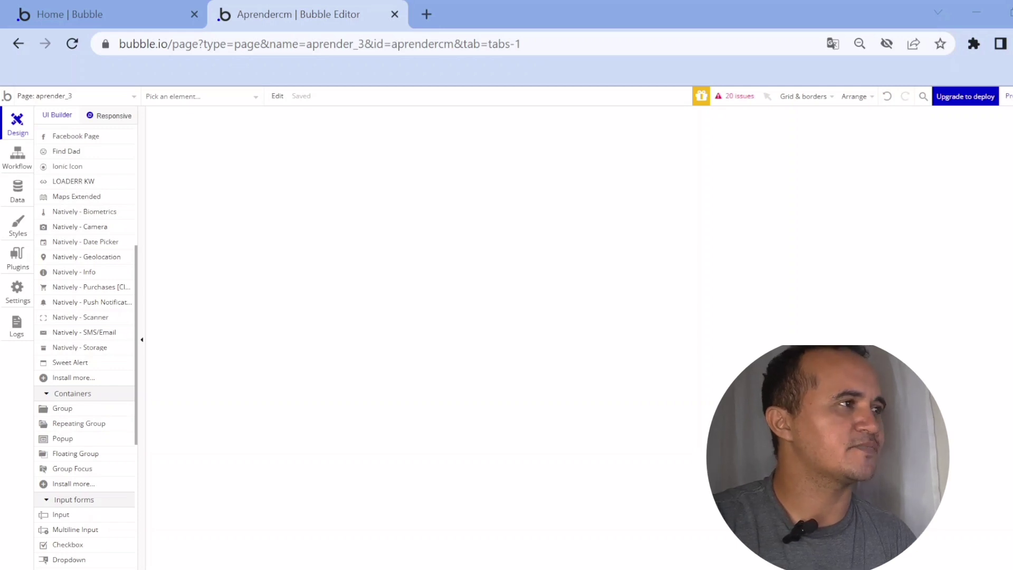
Switch to Paint and draw a large black outlined rectangle as the outer frame of a table.
{"action": "key", "text": "alt+Tab"}
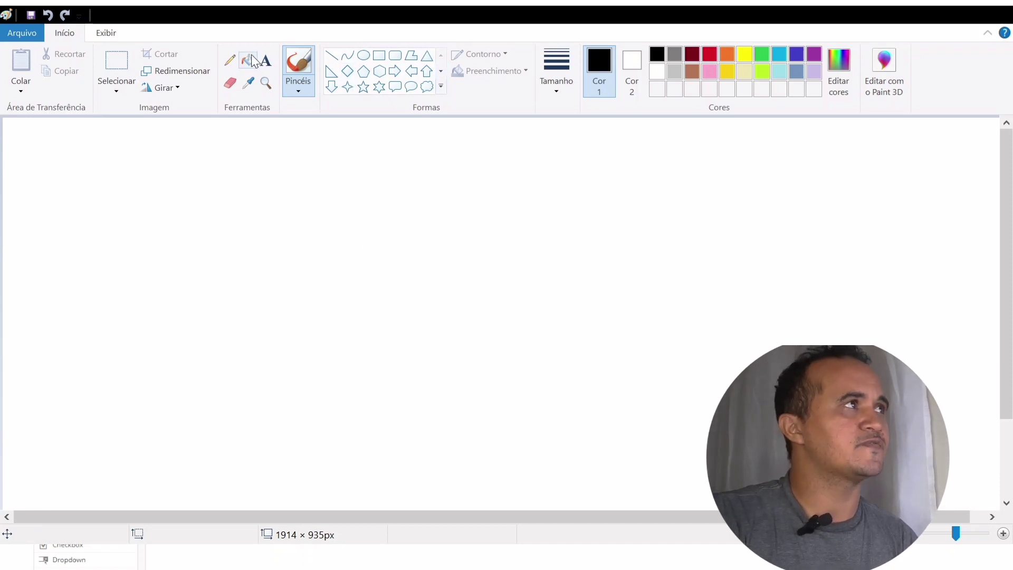
{"action": "left_click", "coordinate": [378, 62]}
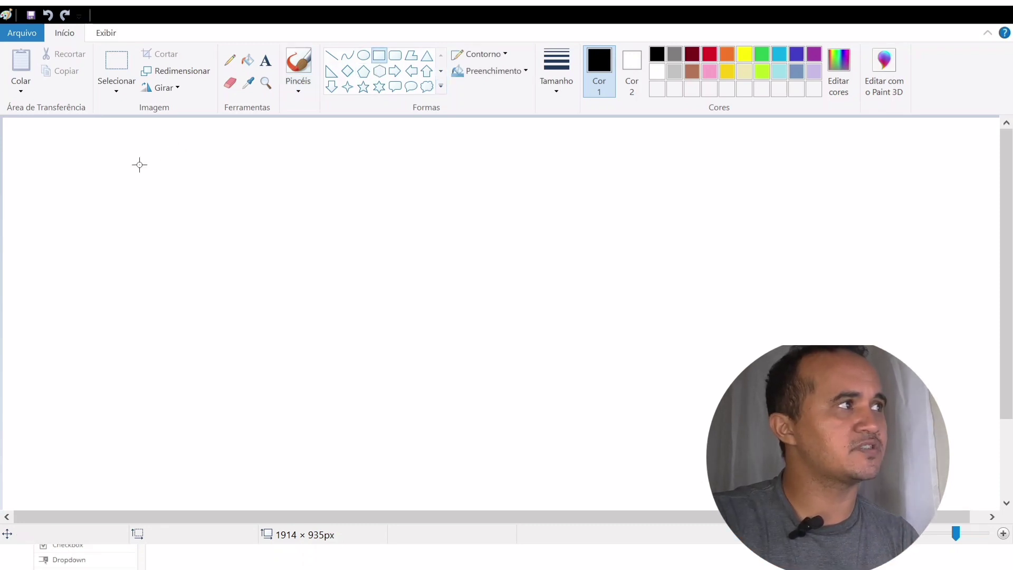
{"action": "left_click_drag", "start_coordinate": [137, 162], "coordinate": [747, 438]}
{"action": "left_click", "coordinate": [221, 129]}
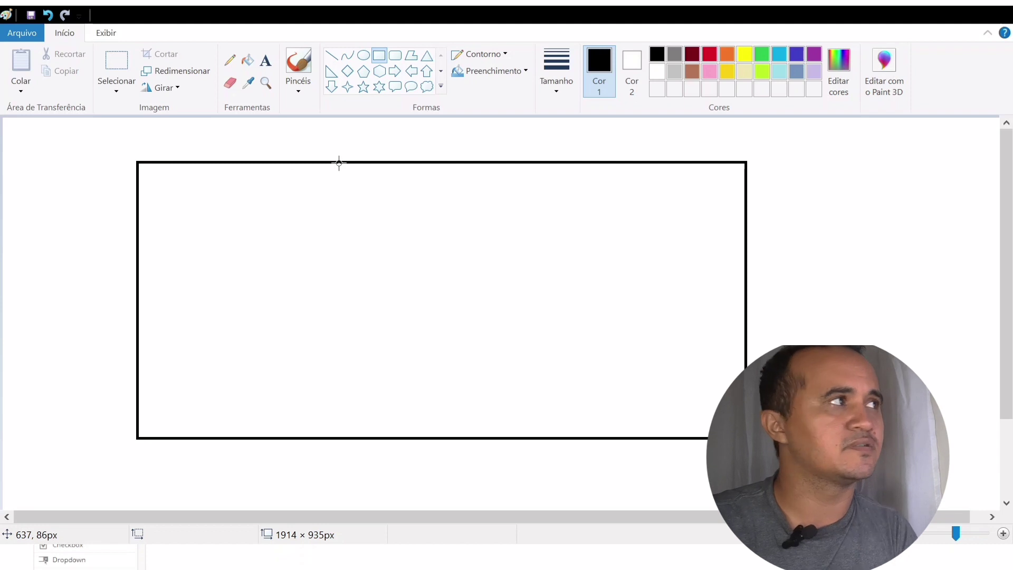
Draw three adjacent full-height column rectangles from the frame's left edge, the third about 219 × 520 px.
{"action": "left_click_drag", "start_coordinate": [138, 163], "coordinate": [273, 438]}
{"action": "left_click", "coordinate": [345, 301]}
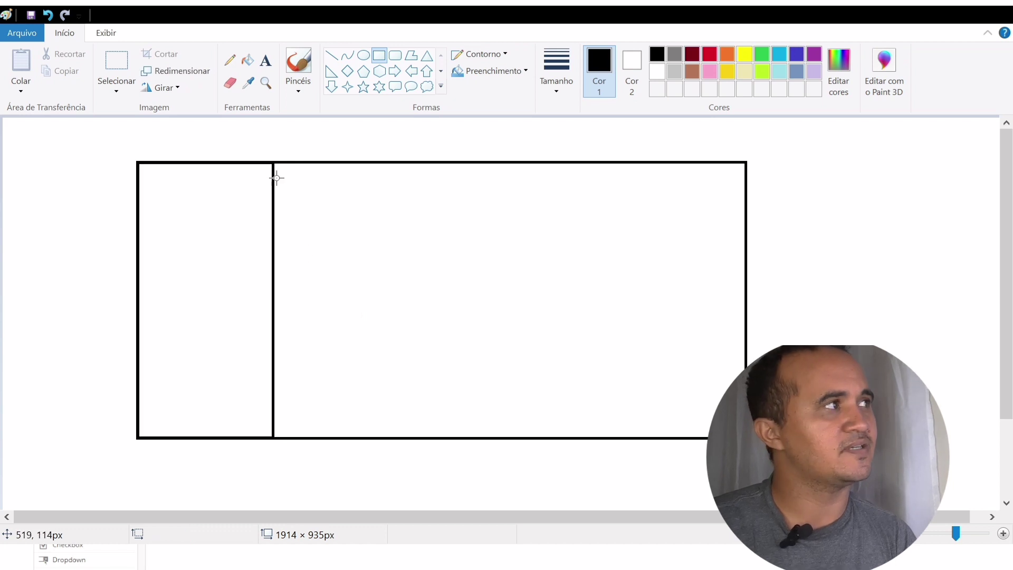
{"action": "left_click_drag", "start_coordinate": [272, 164], "coordinate": [391, 438]}
{"action": "left_click", "coordinate": [414, 409]}
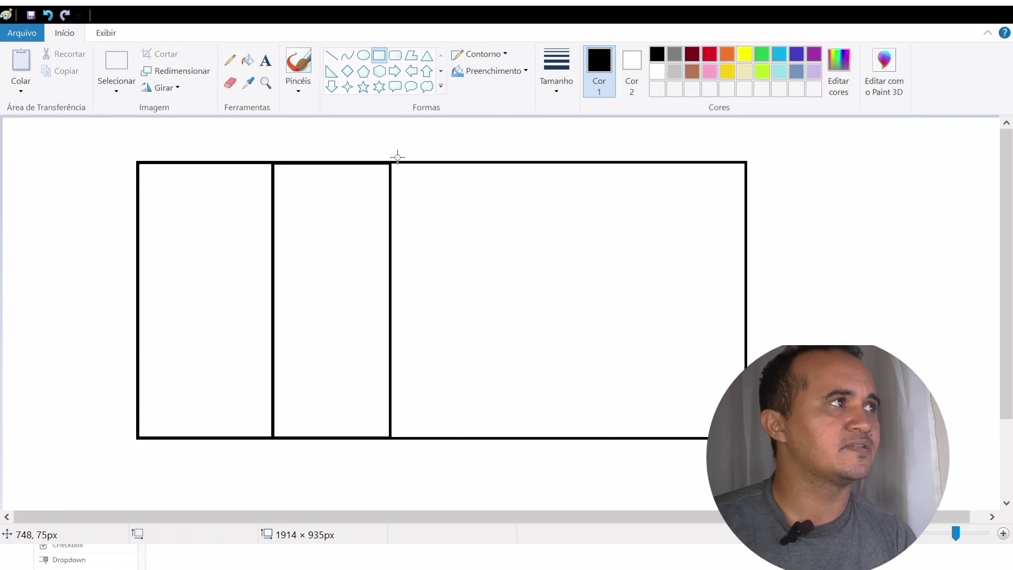
{"action": "left_click_drag", "start_coordinate": [391, 163], "coordinate": [507, 437]}
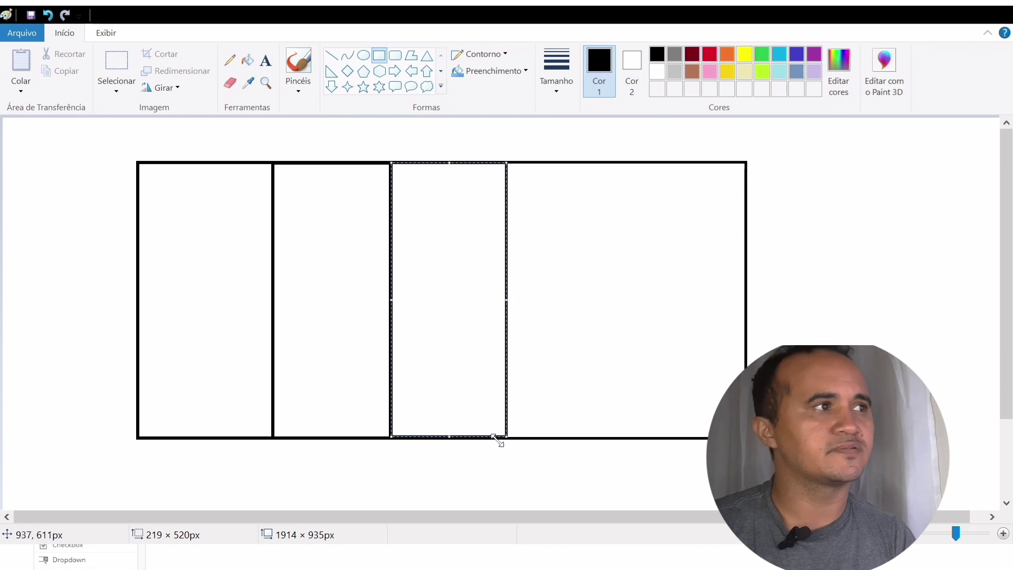
{"action": "left_click", "coordinate": [559, 365]}
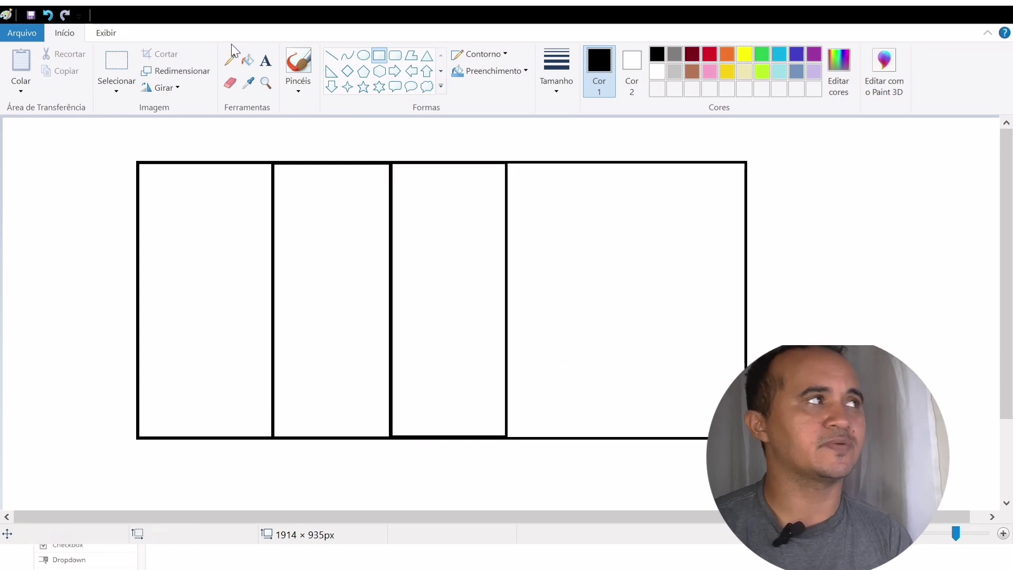
Draw two horizontal lines across the full table width to form a header row and a first data row.
{"action": "left_click", "coordinate": [331, 55]}
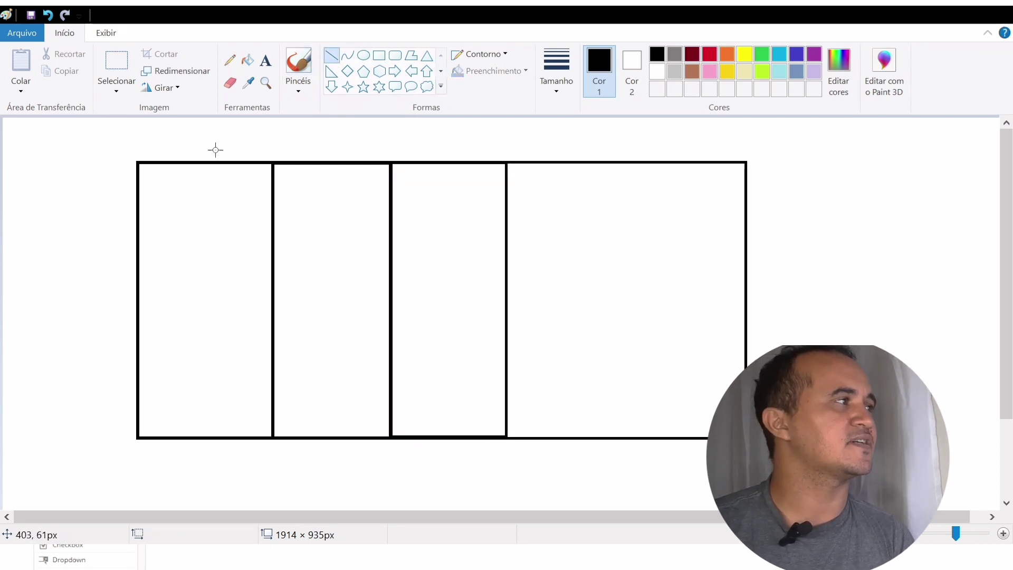
{"action": "left_click_drag", "start_coordinate": [135, 203], "coordinate": [745, 203]}
{"action": "left_click", "coordinate": [238, 179]}
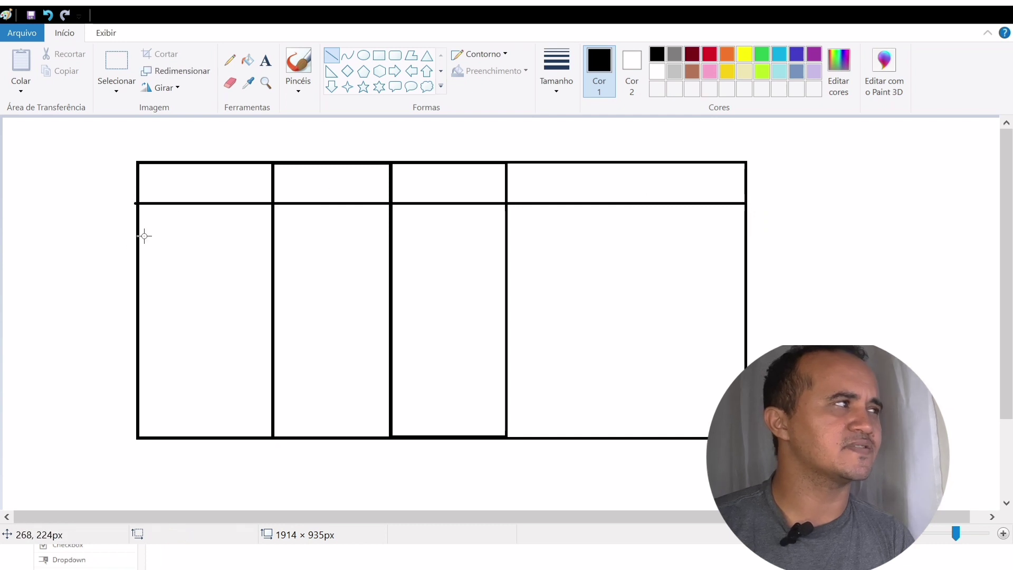
{"action": "left_click_drag", "start_coordinate": [139, 242], "coordinate": [746, 243]}
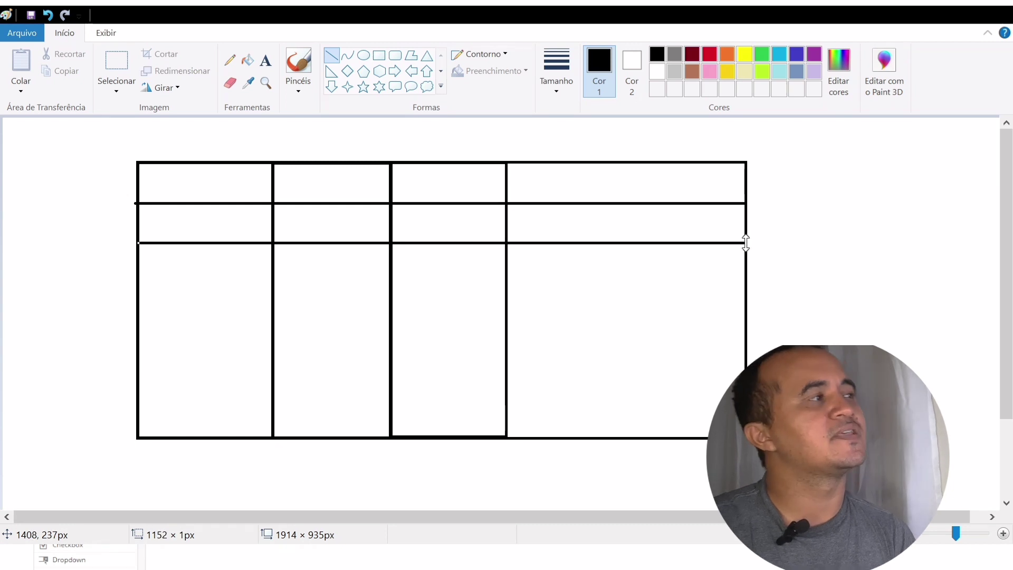
Add the text NOME in the first header cell and E-MAIL in the second.
{"action": "left_click", "coordinate": [266, 60]}
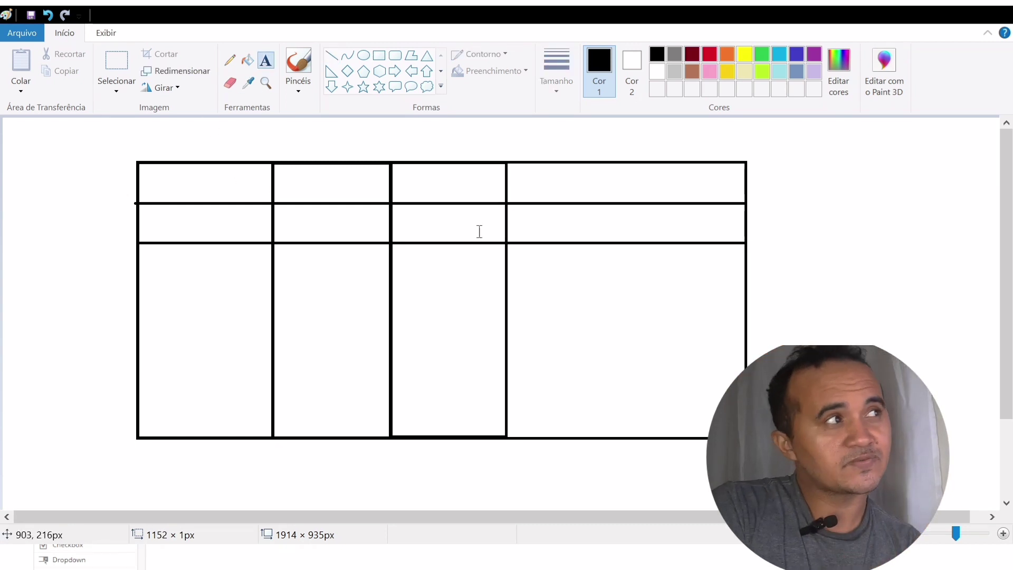
{"action": "left_click", "coordinate": [164, 179]}
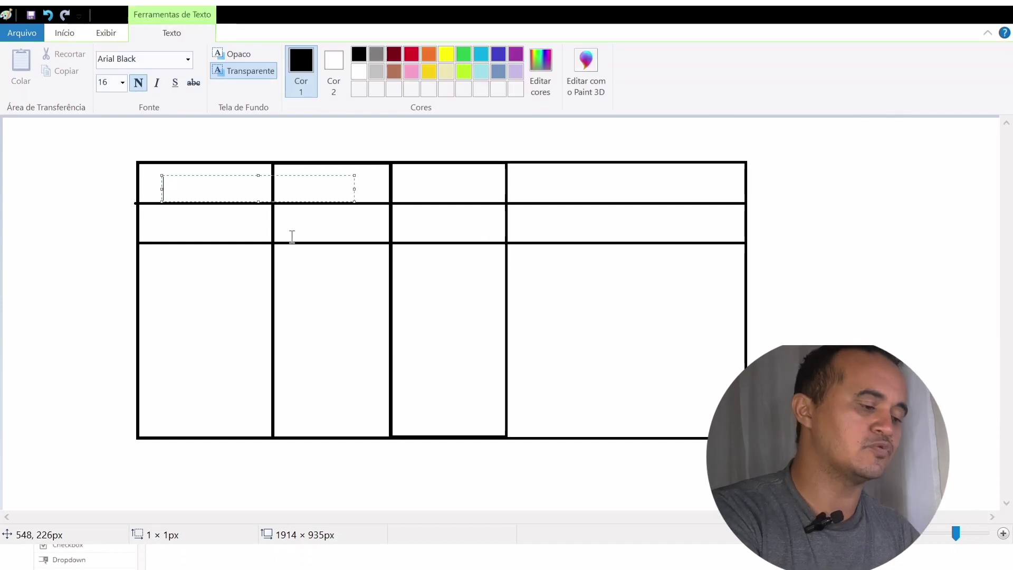
{"action": "type", "text": "NOME"}
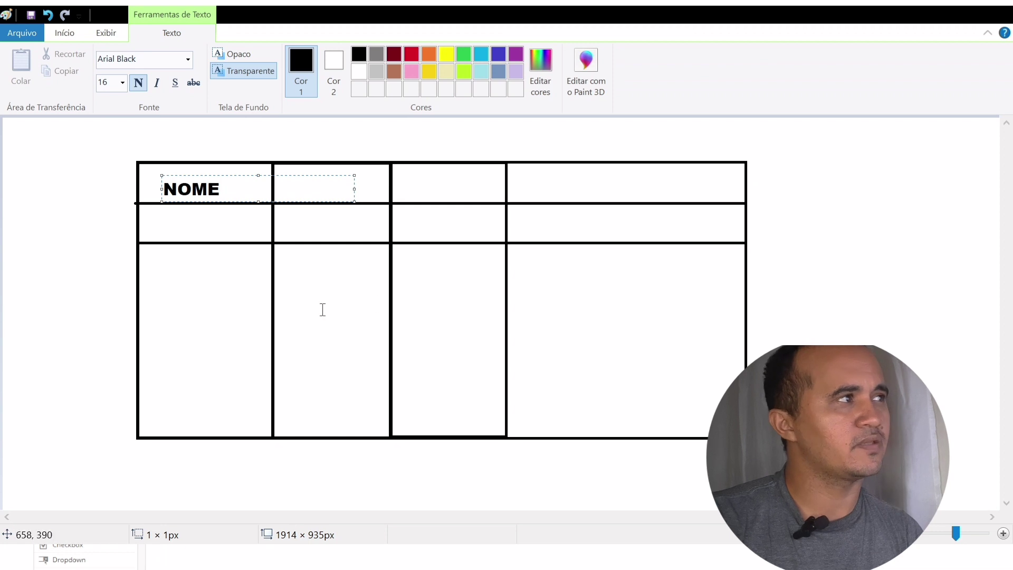
{"action": "left_click", "coordinate": [461, 229]}
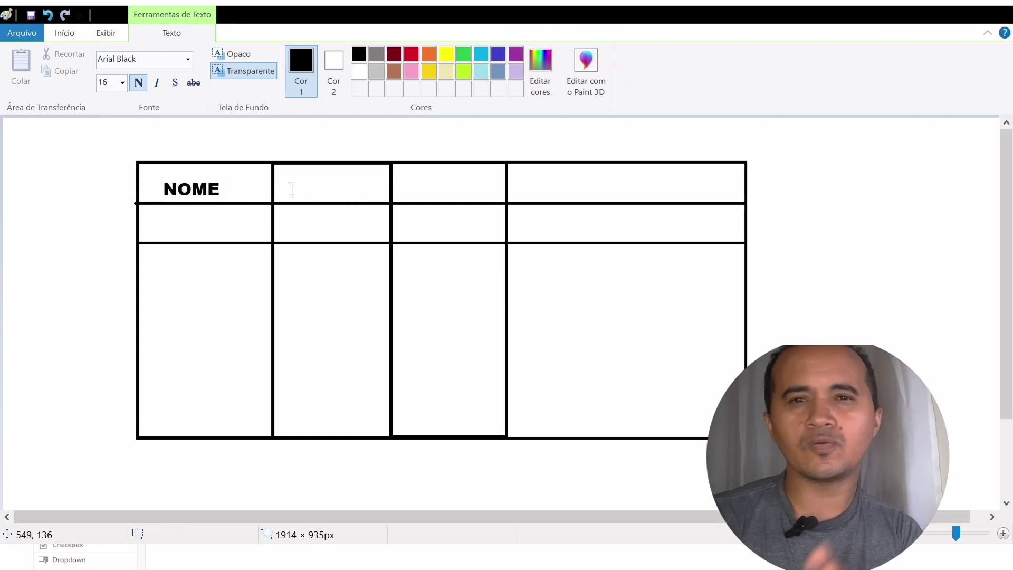
{"action": "left_click_drag", "start_coordinate": [288, 173], "coordinate": [480, 199]}
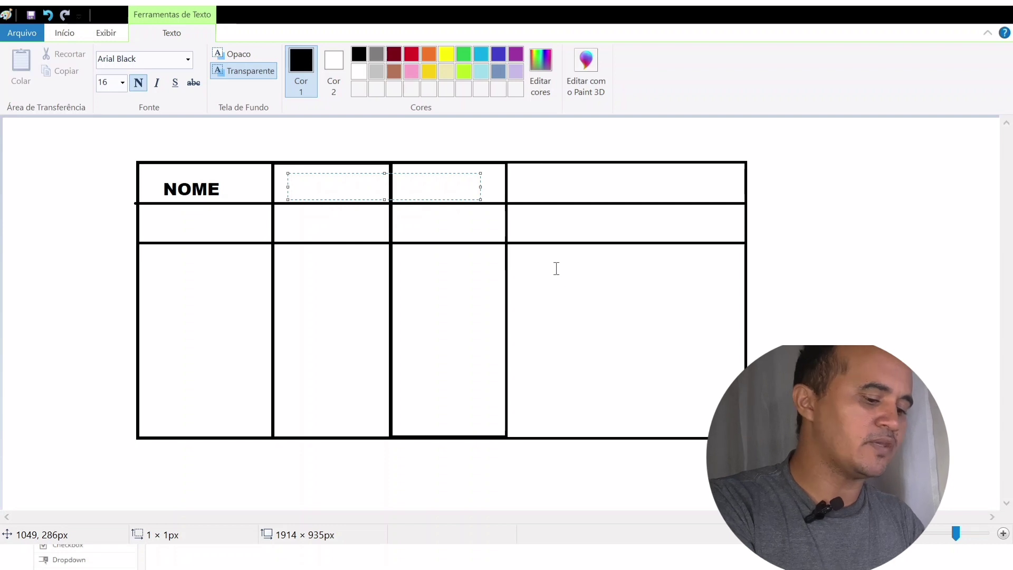
{"action": "type", "text": "E-MAIL"}
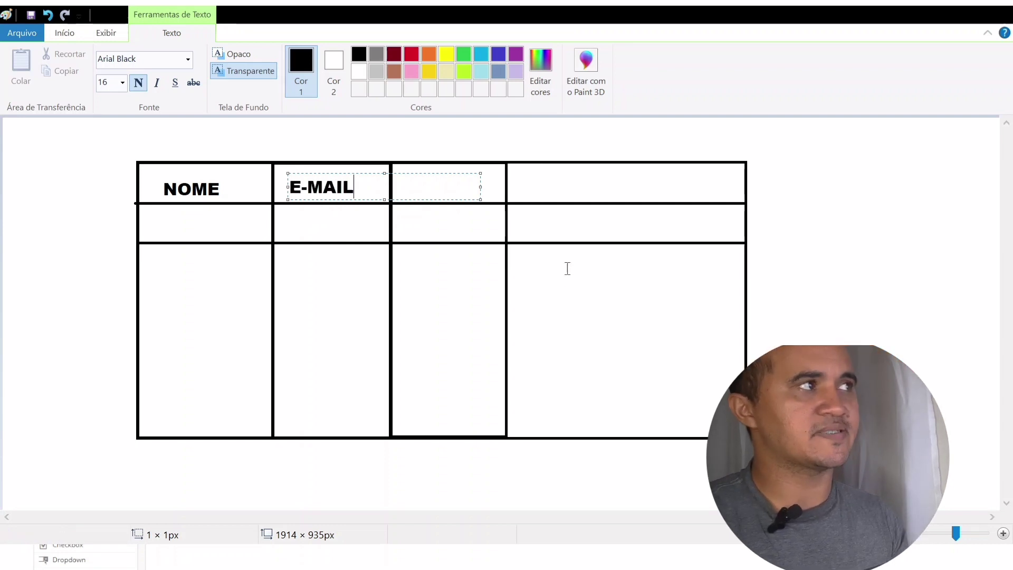
{"action": "left_click", "coordinate": [415, 191]}
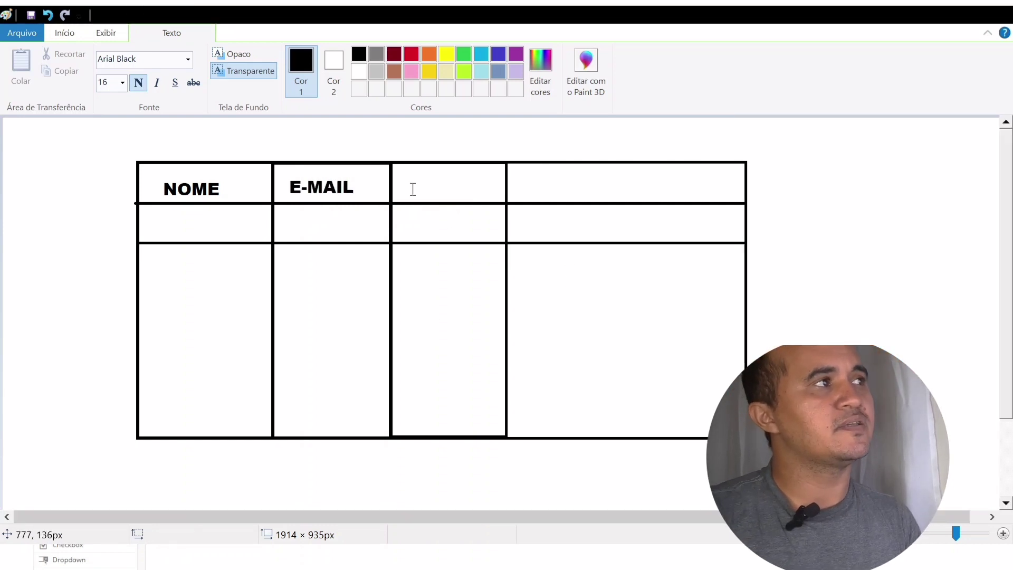
Add the header text SENHA in the third column and shift it slightly upward.
{"action": "left_click", "coordinate": [454, 192]}
{"action": "type", "text": "SENHA"}
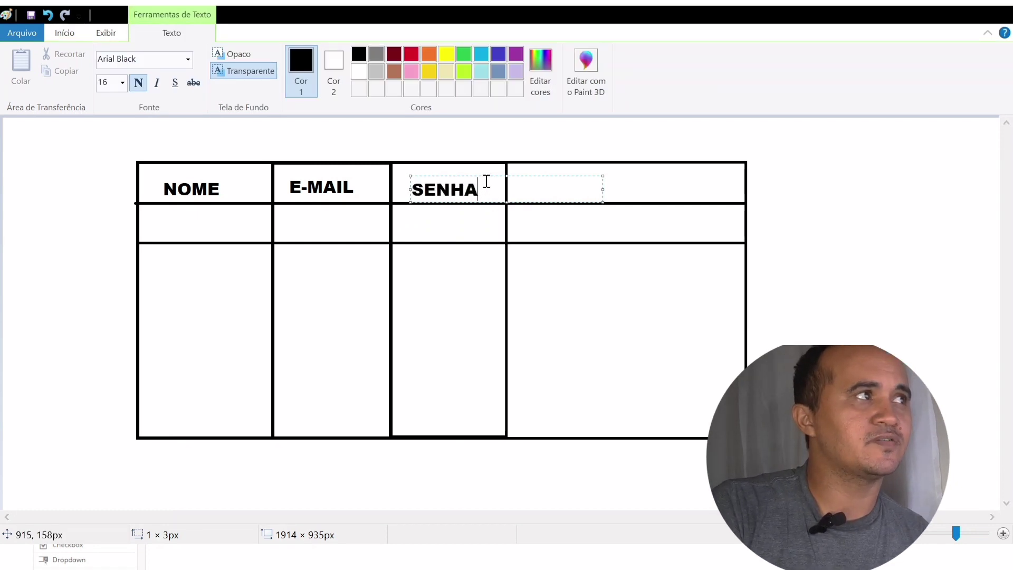
{"action": "left_click_drag", "start_coordinate": [482, 172], "coordinate": [483, 165]}
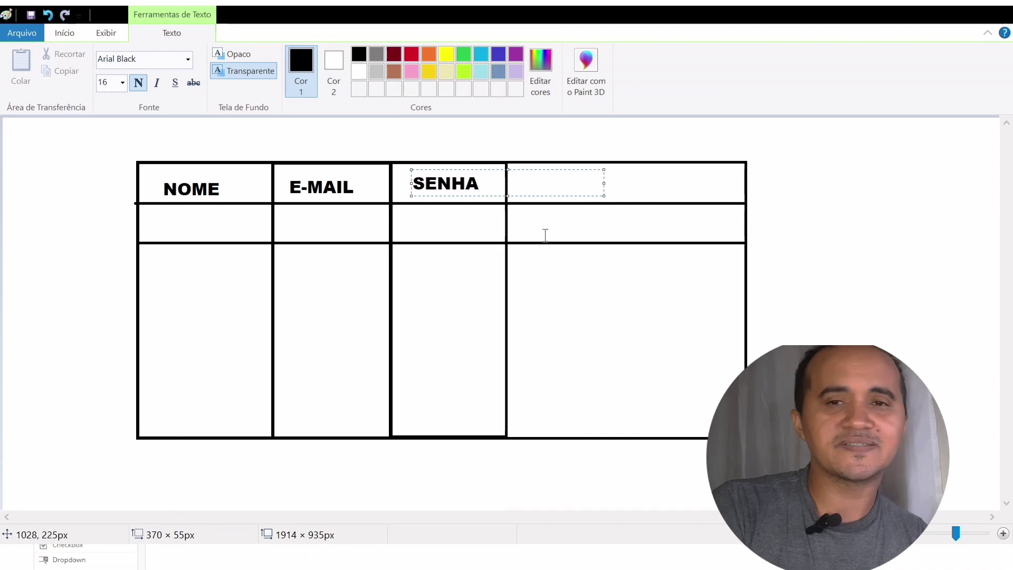
{"action": "left_click", "coordinate": [545, 235]}
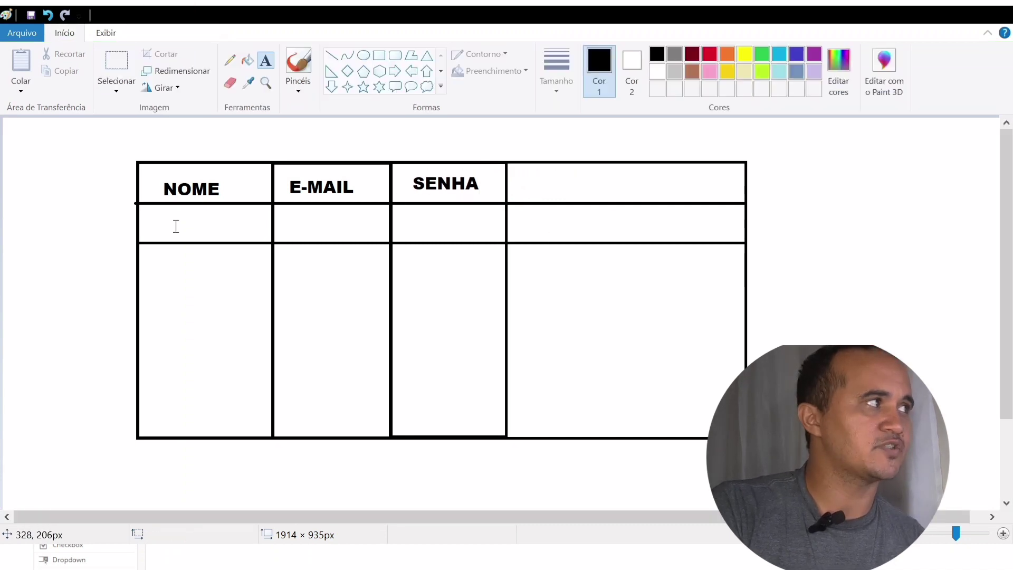
Fill the first data row with the person's first name under NOME and the text E-MAIL in the second column.
{"action": "left_click", "coordinate": [153, 216]}
{"action": "type", "text": "J"}
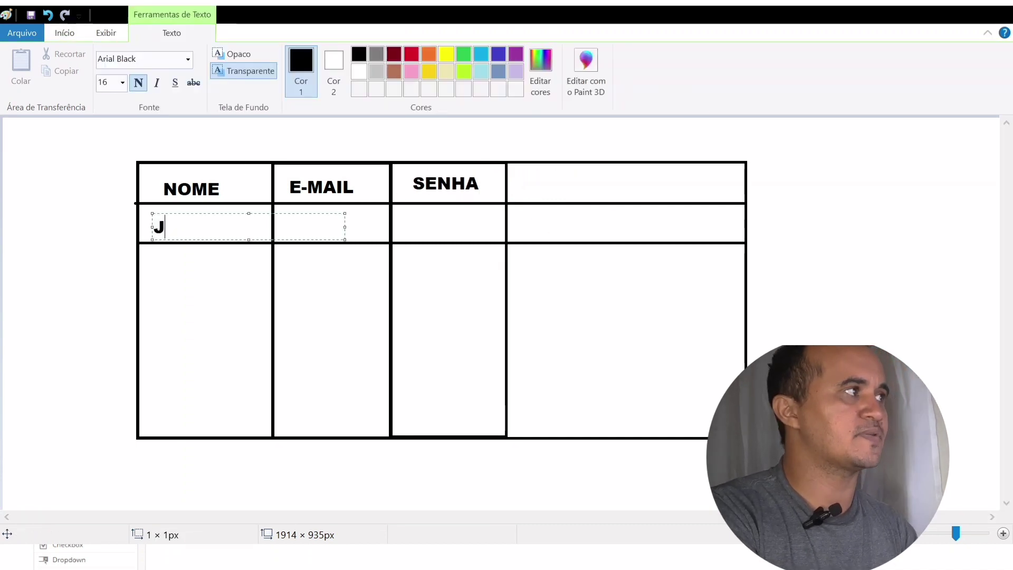
{"action": "type", "text": "ARLISON"}
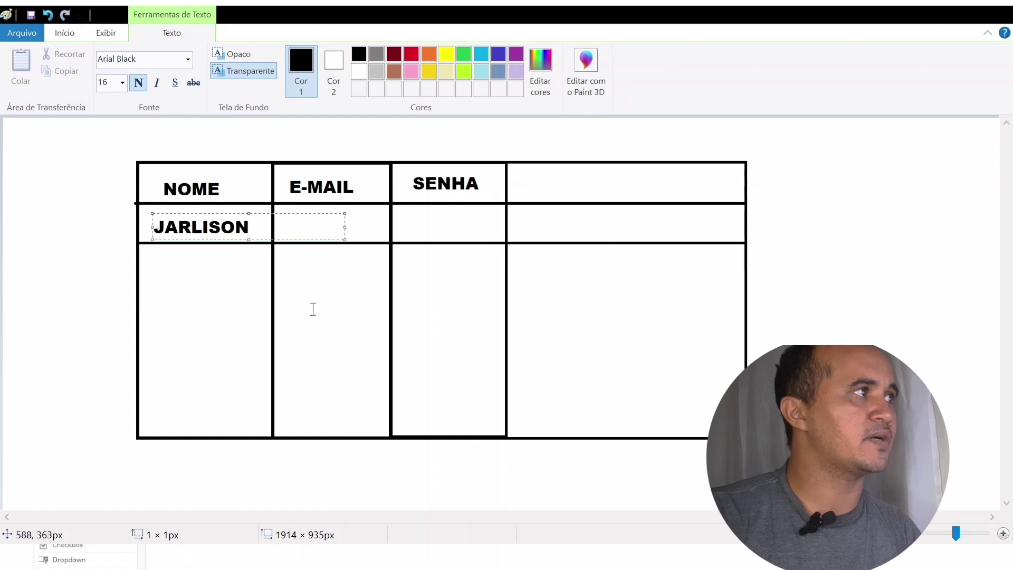
{"action": "left_click", "coordinate": [296, 227]}
{"action": "left_click", "coordinate": [298, 227]}
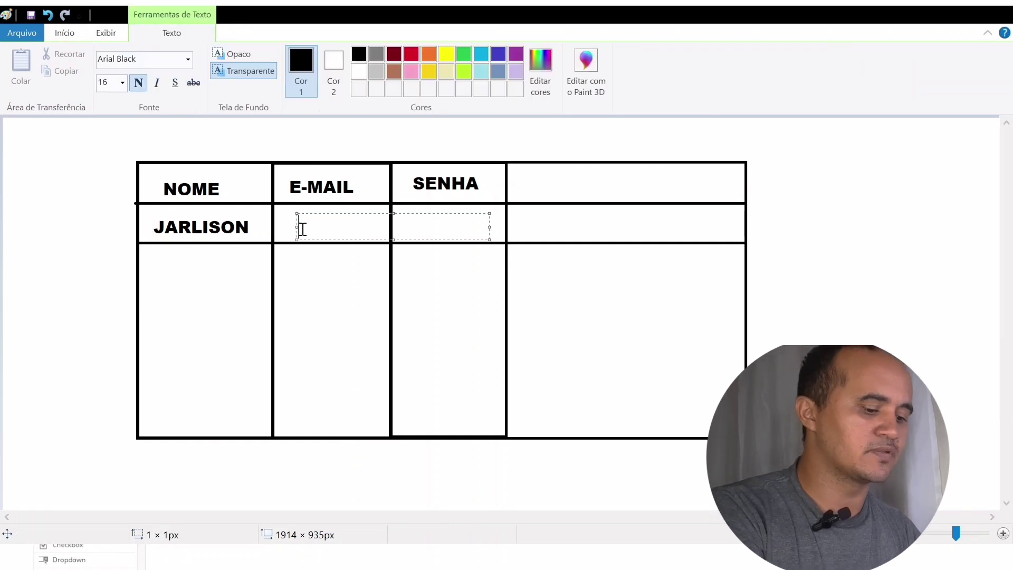
{"action": "type", "text": "E-MAIL"}
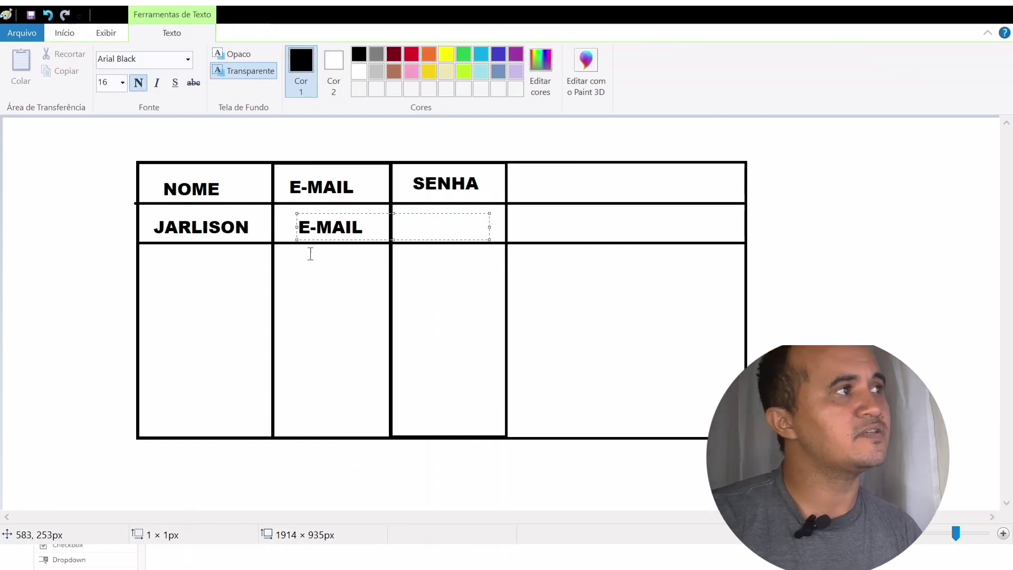
{"action": "left_click", "coordinate": [414, 220]}
Add the text SENHA in the third cell of the data row and shift it slightly down and to the left.
{"action": "left_click", "coordinate": [414, 220]}
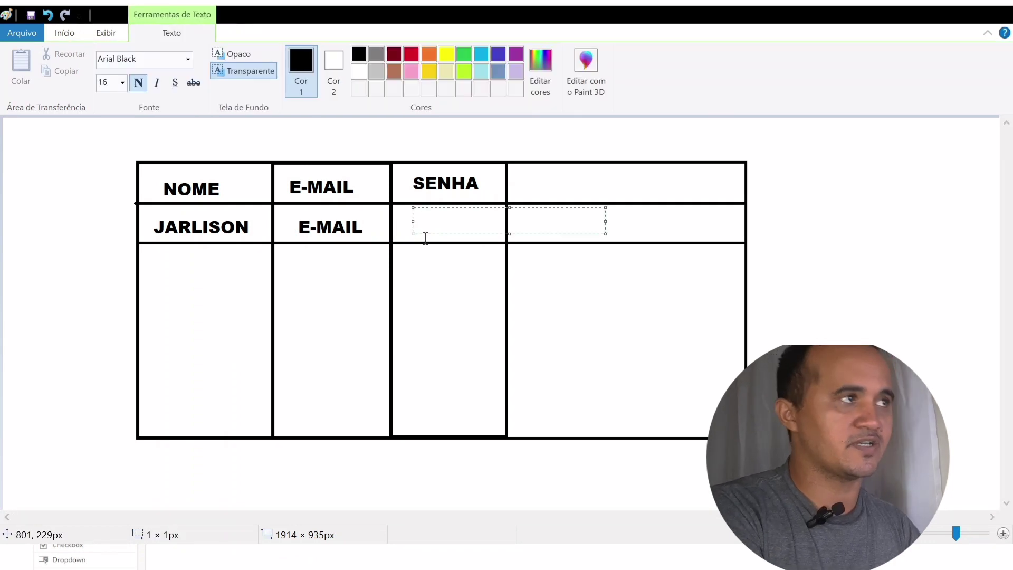
{"action": "type", "text": "SENHA"}
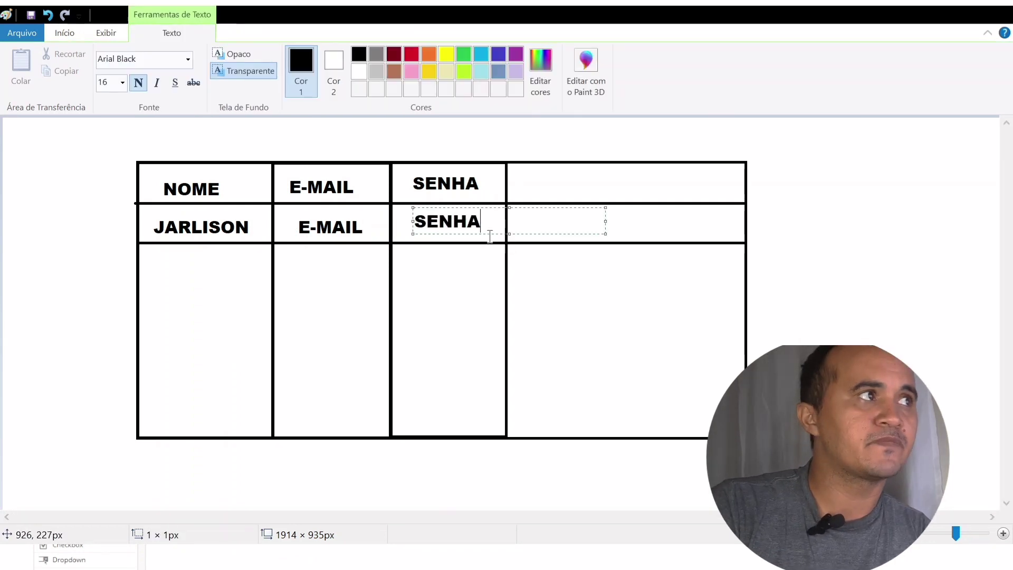
{"action": "left_click_drag", "start_coordinate": [478, 207], "coordinate": [474, 210]}
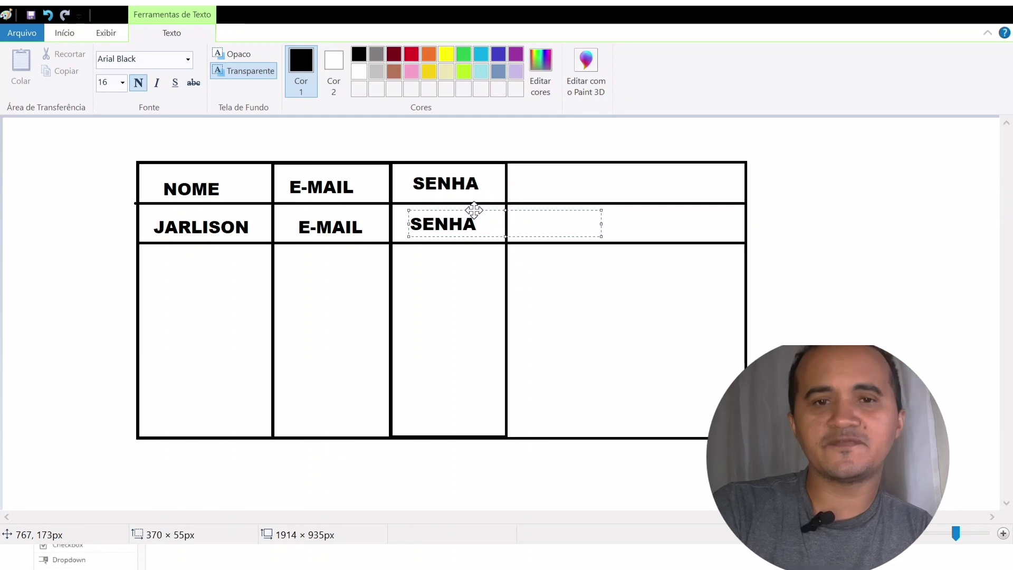
{"action": "left_click", "coordinate": [601, 317]}
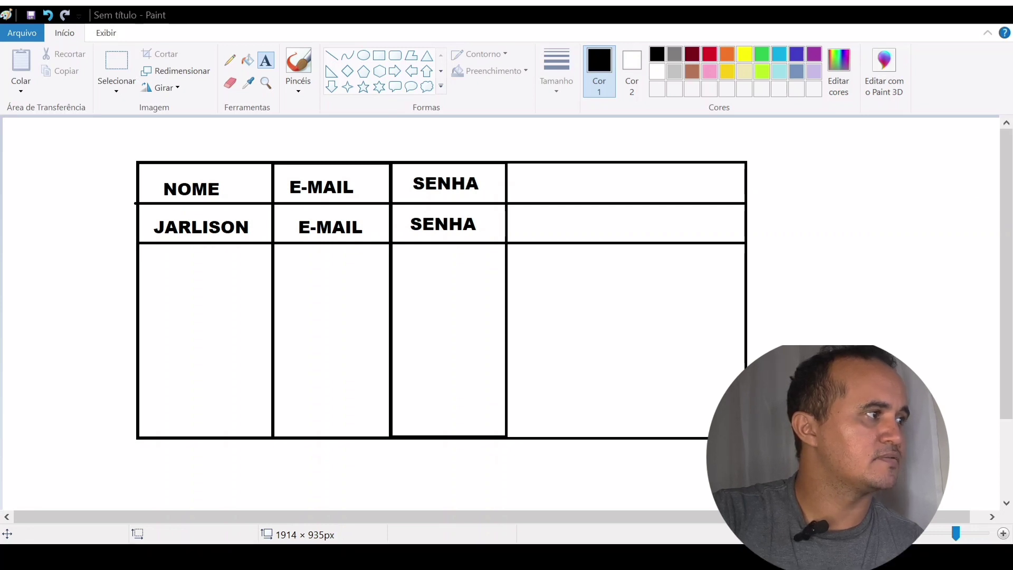
Switch to the Bubble editor, open the database's data types, and begin naming a new custom type.
{"action": "key", "text": "alt+Tab"}
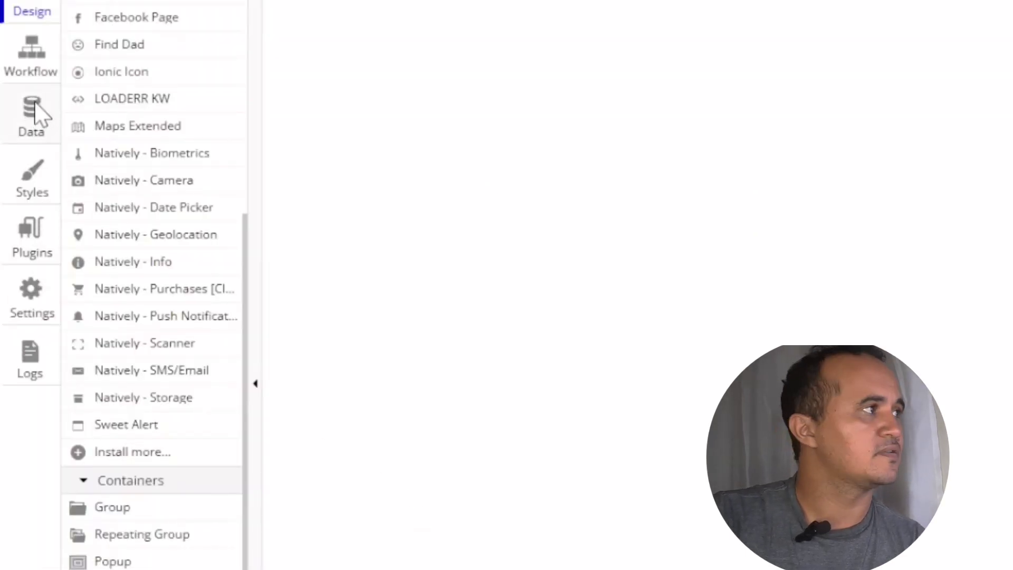
{"action": "left_click", "coordinate": [34, 111]}
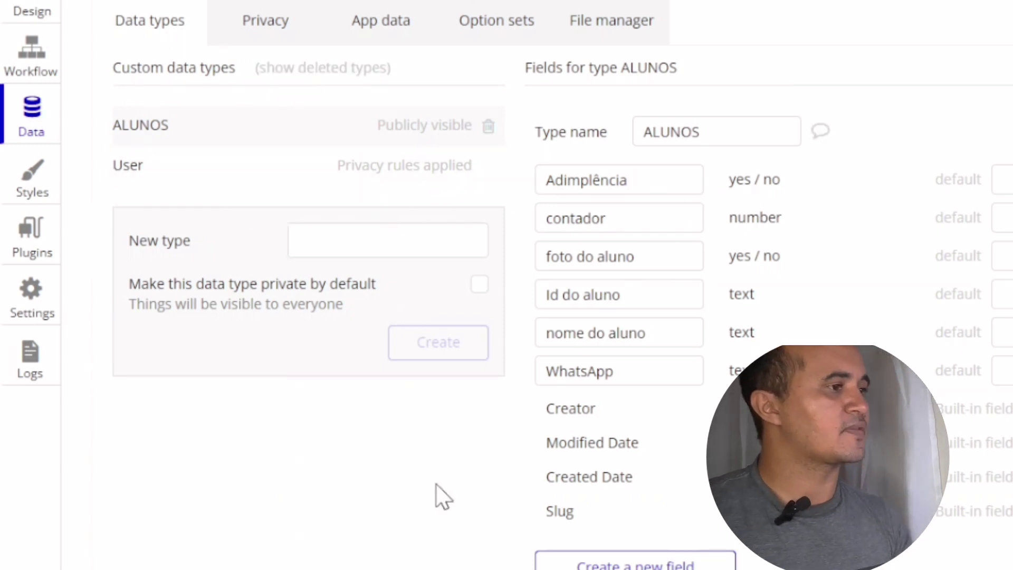
{"action": "left_click", "coordinate": [322, 254]}
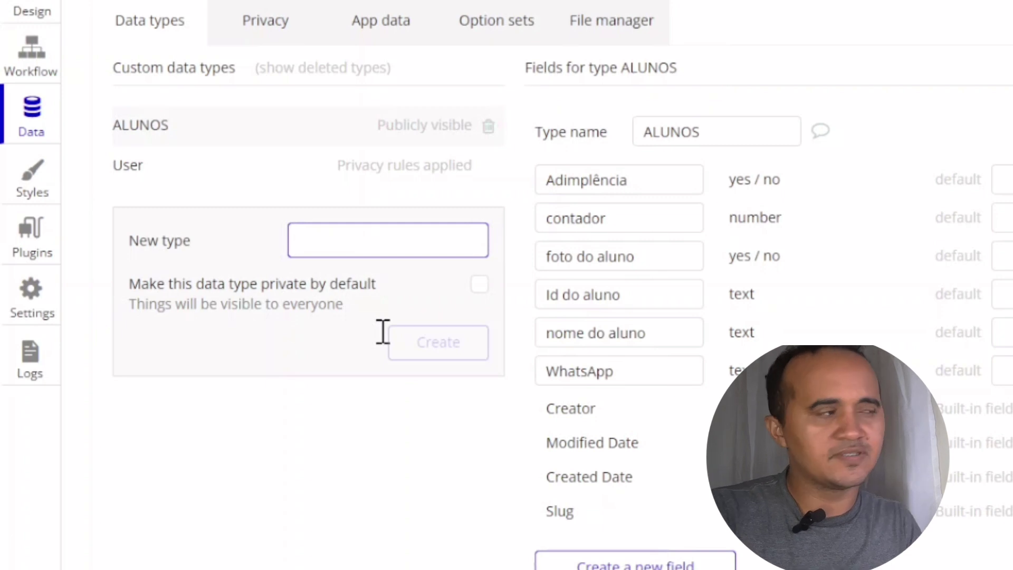
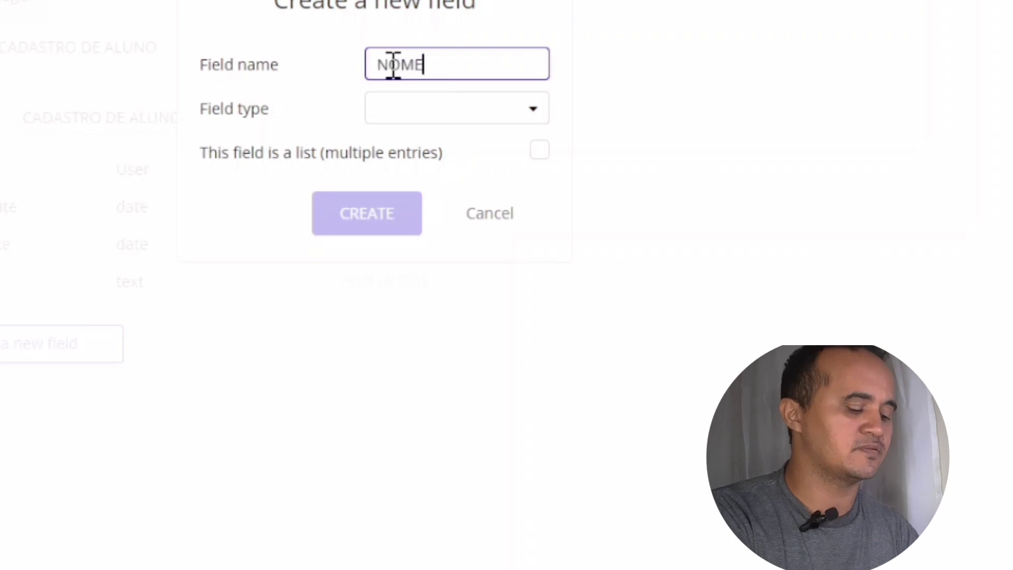
Finish naming the new field NOME DO ALUNO, set its type to text, and create it in the CADASTRO DE ALUNO type.
{"action": "type", "text": "UNO"}
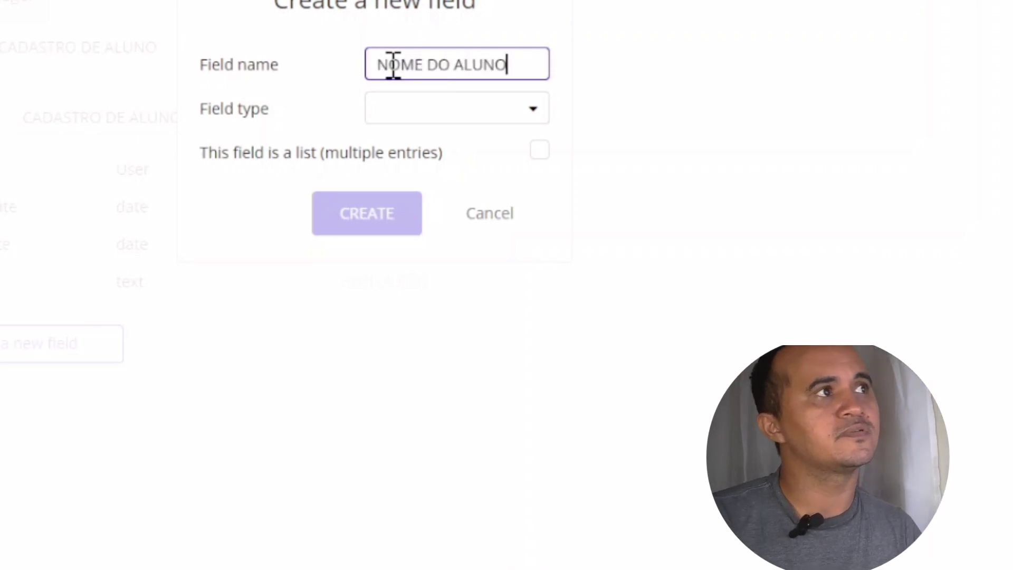
{"action": "left_click", "coordinate": [504, 112]}
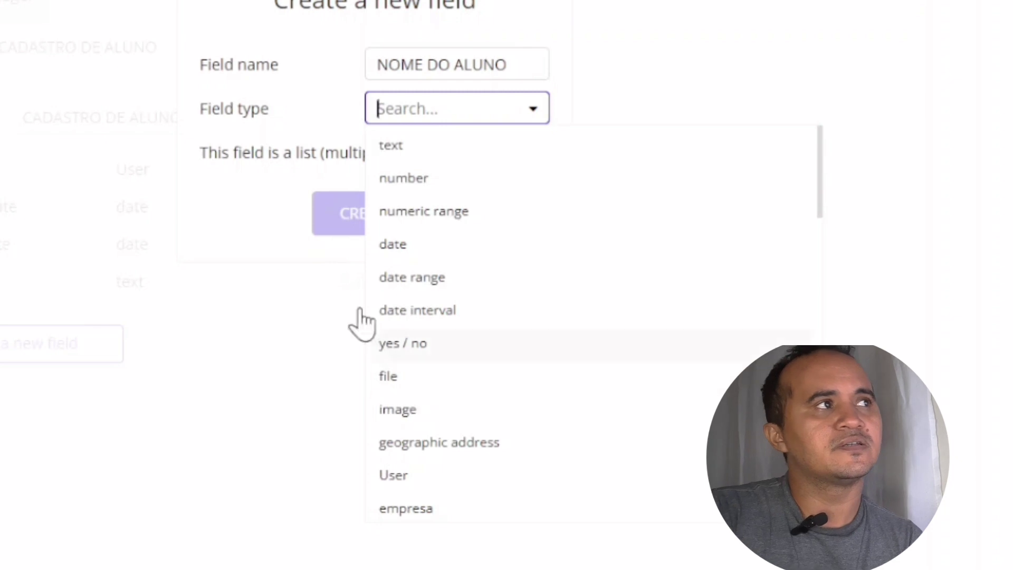
{"action": "left_click", "coordinate": [394, 153]}
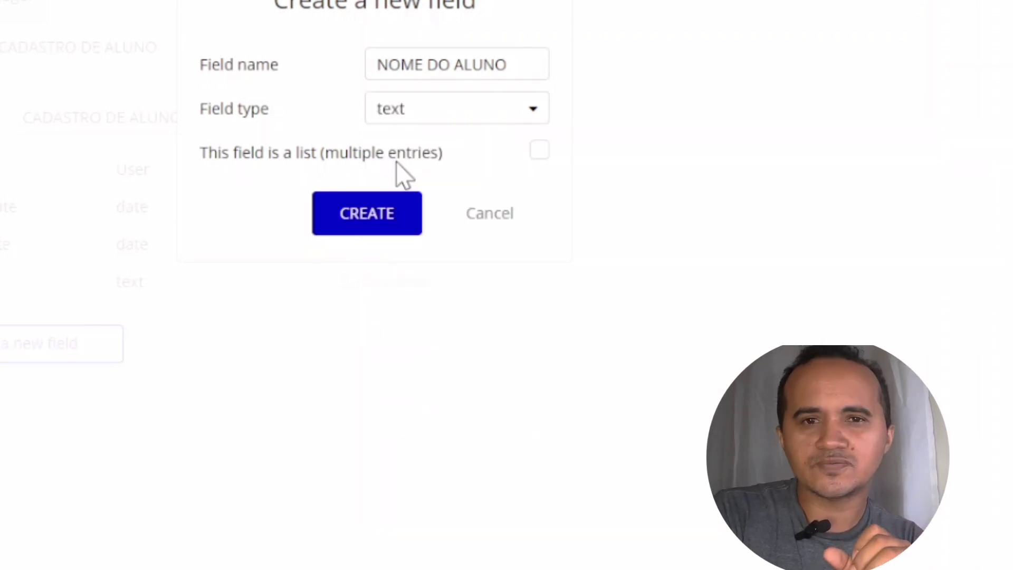
{"action": "left_click", "coordinate": [385, 212]}
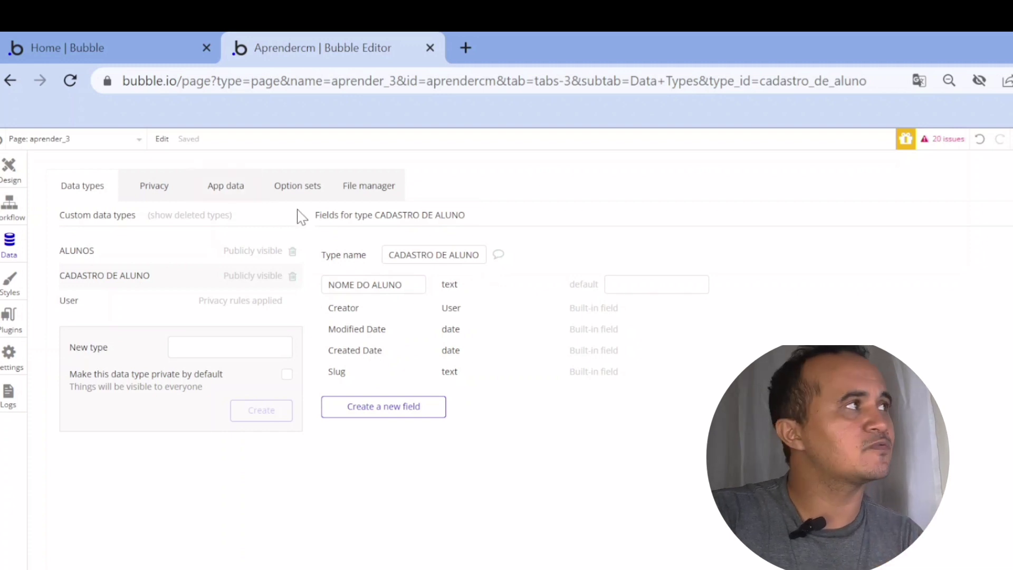
View the CADASTRO DE ALUNO records table and narrow its NOME DO ALUNO column.
{"action": "left_click", "coordinate": [238, 206]}
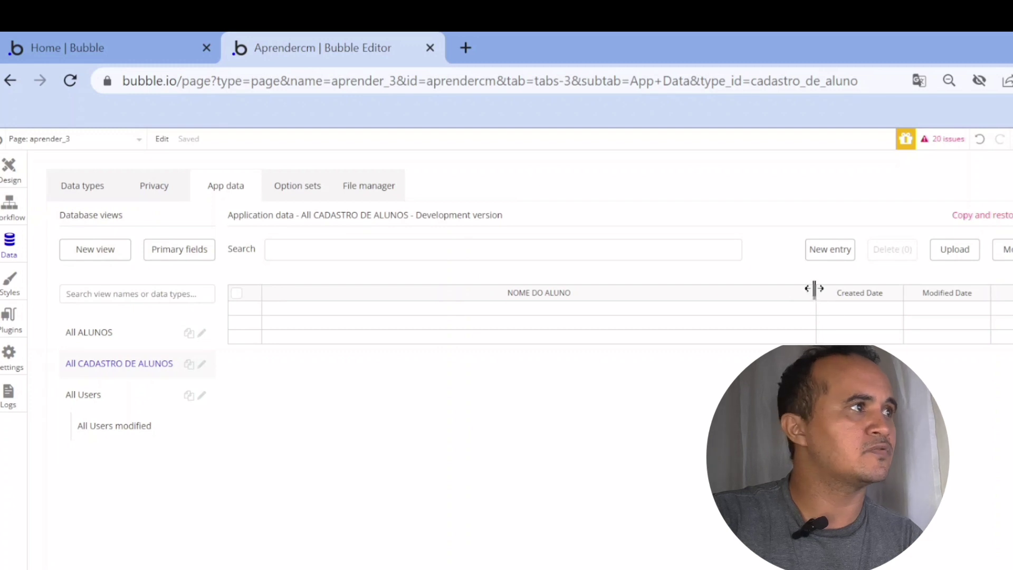
{"action": "left_click_drag", "start_coordinate": [812, 291], "coordinate": [419, 307]}
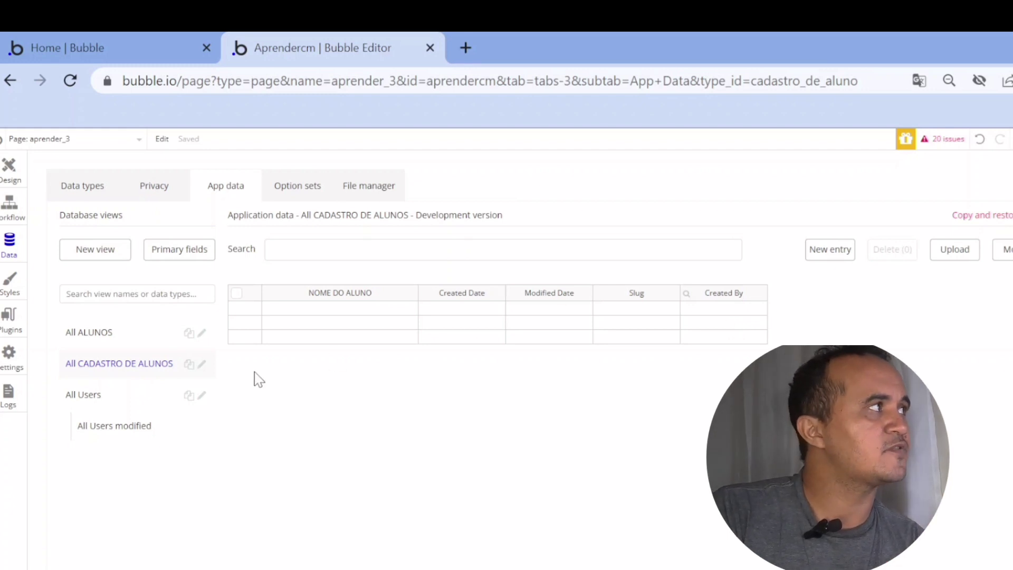
Return to the data types and add a text field named E-MAIL DO ALUNO to CADASTRO DE ALUNO.
{"action": "left_click", "coordinate": [91, 194]}
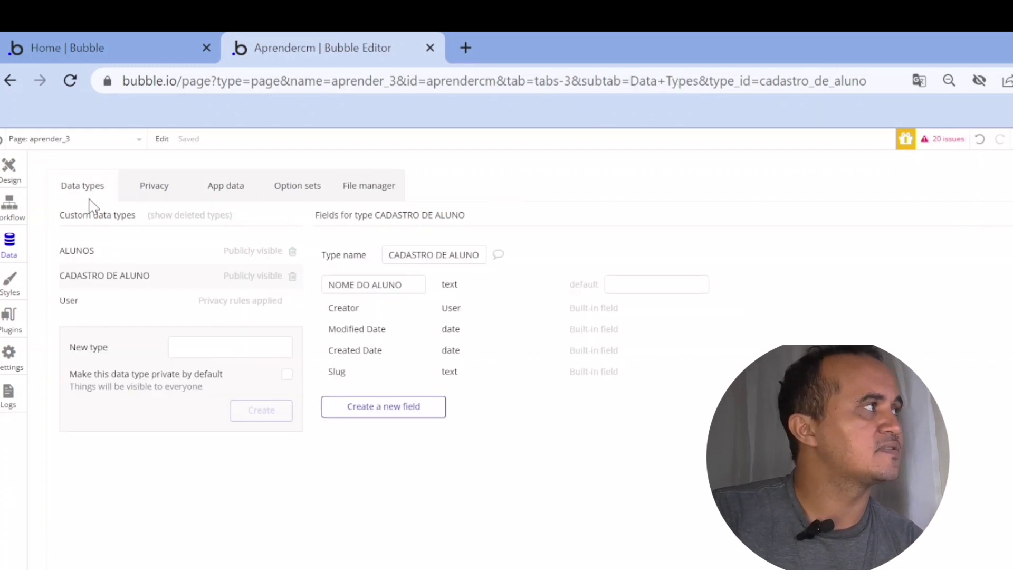
{"action": "left_click", "coordinate": [199, 344]}
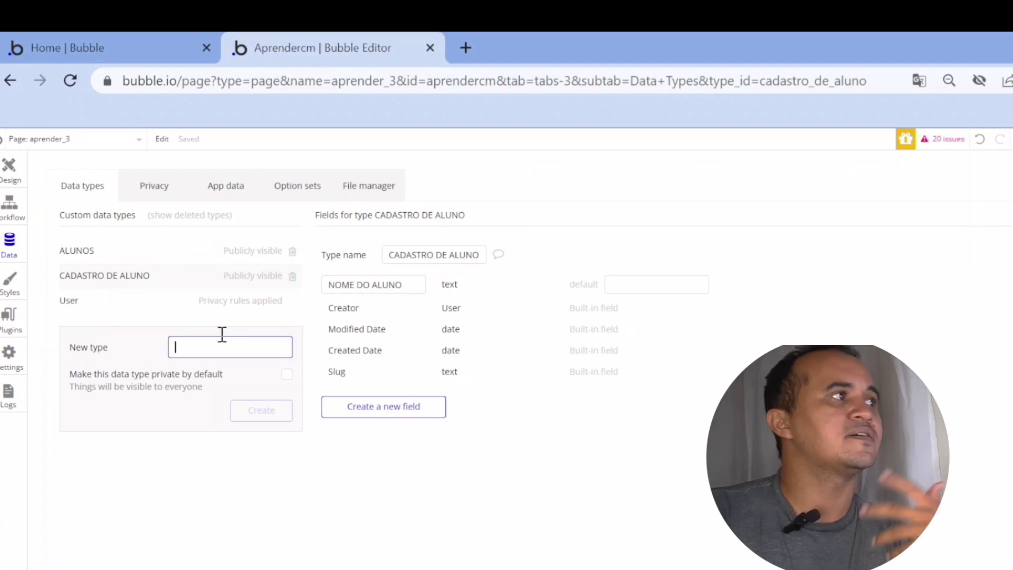
{"action": "left_click", "coordinate": [379, 419]}
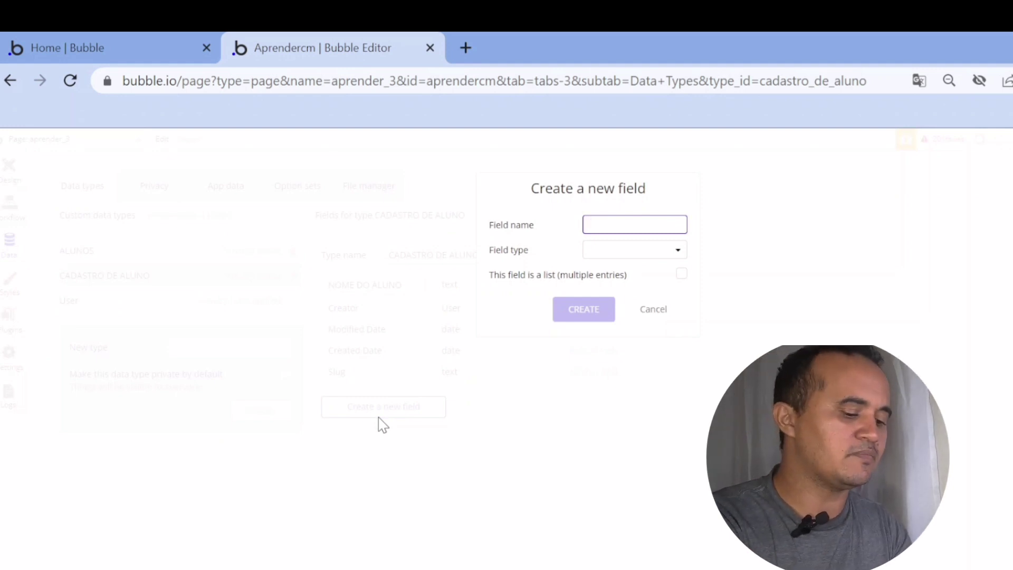
{"action": "type", "text": "E-MAIL DO"}
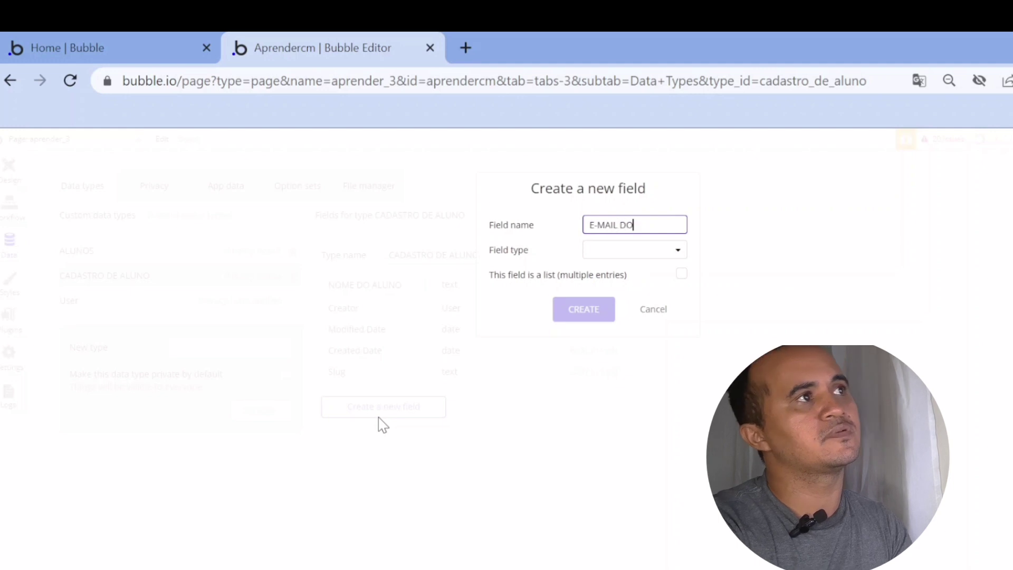
{"action": "type", "text": " ALUB"}
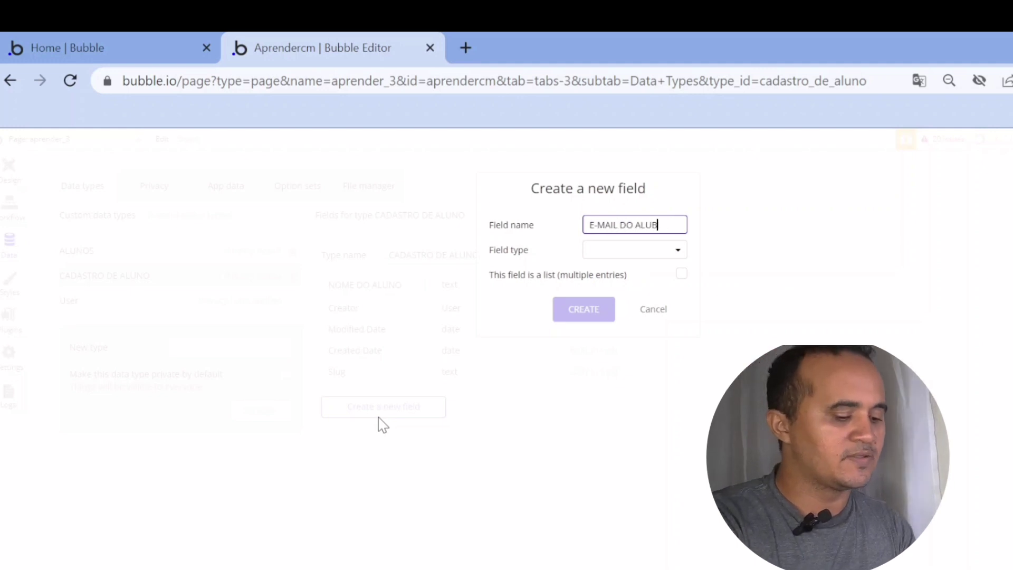
{"action": "type", "text": "NONO"}
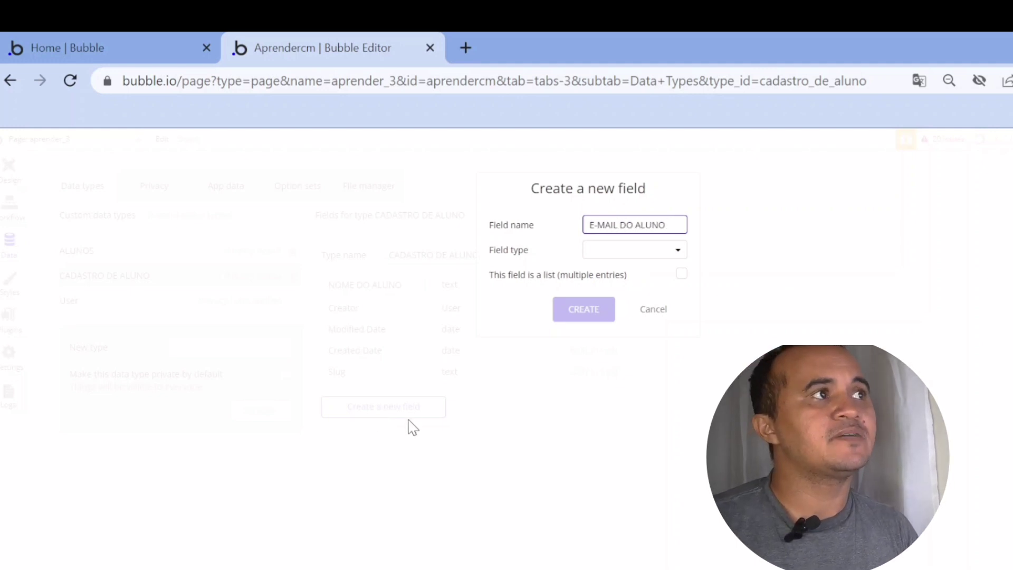
{"action": "left_click", "coordinate": [645, 252]}
{"action": "left_click", "coordinate": [640, 271]}
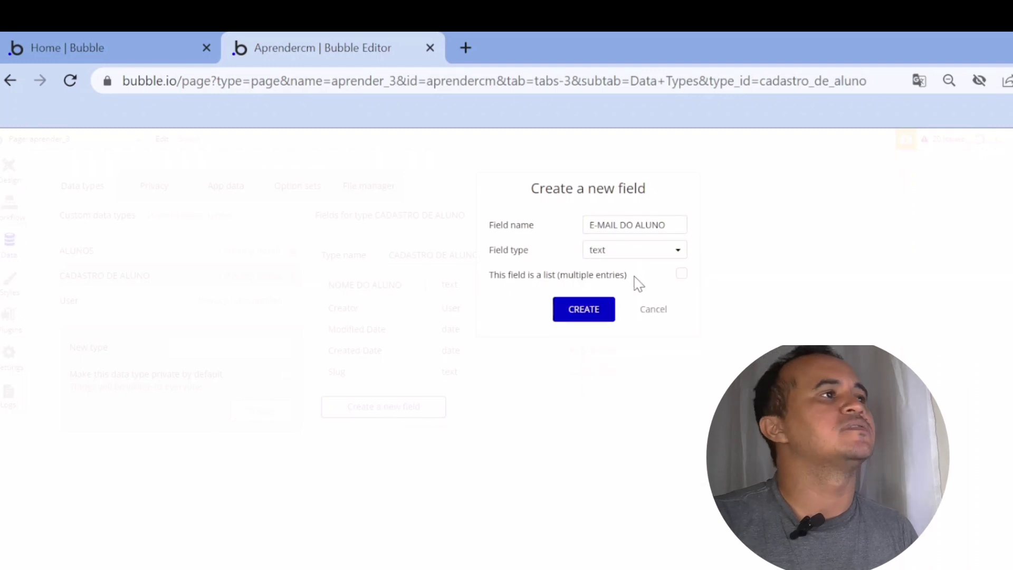
{"action": "left_click", "coordinate": [590, 309]}
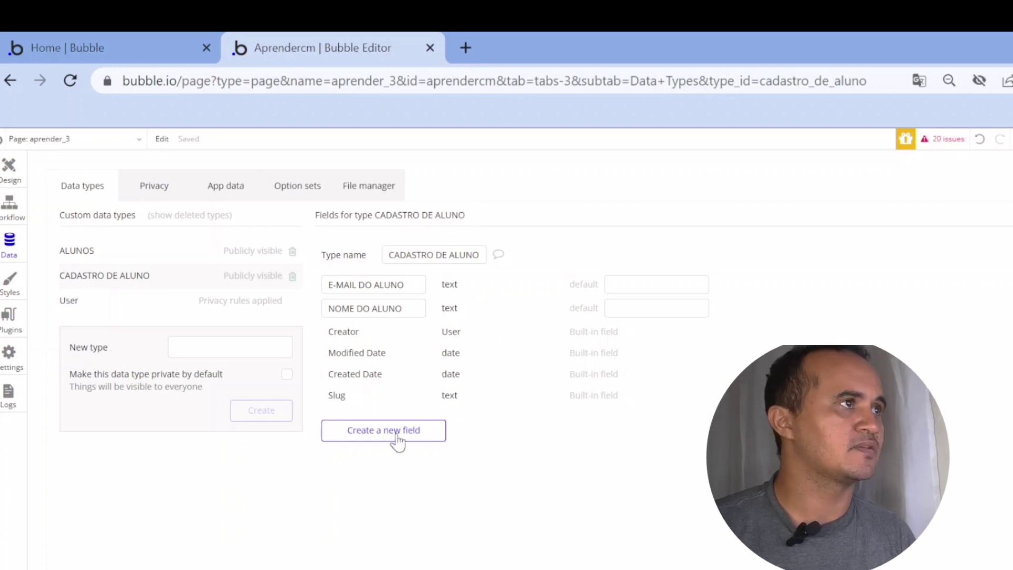
Examine the User type's fields and its records table, followed by the columns of the CADASTRO DE ALUNO records table.
{"action": "left_click", "coordinate": [378, 433]}
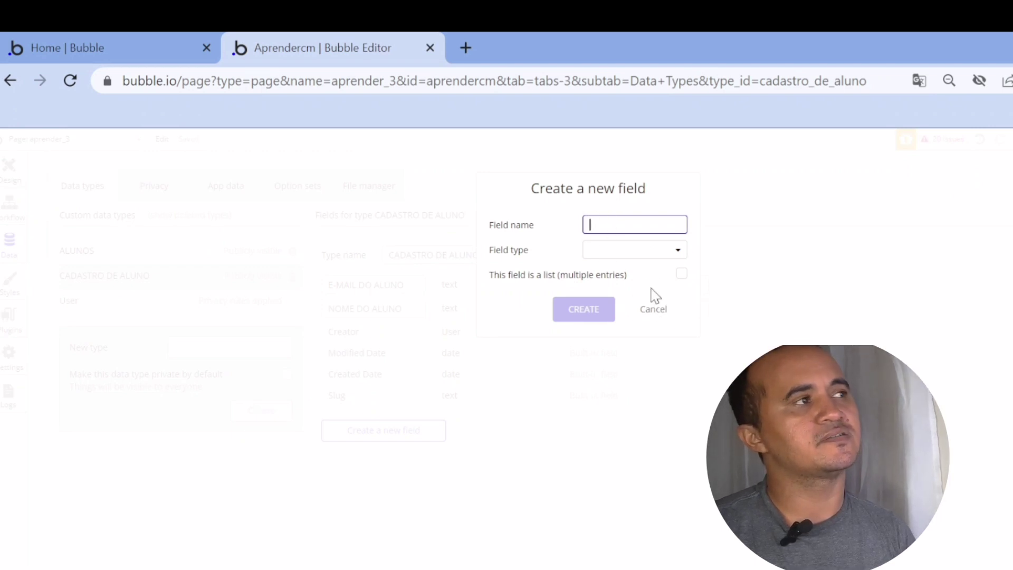
{"action": "left_click", "coordinate": [656, 310]}
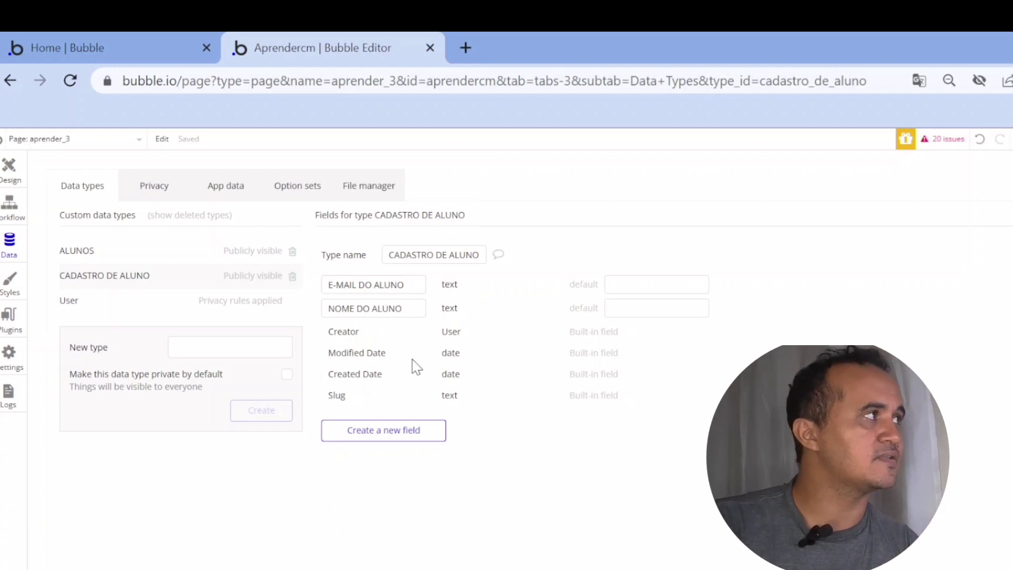
{"action": "left_click", "coordinate": [101, 312]}
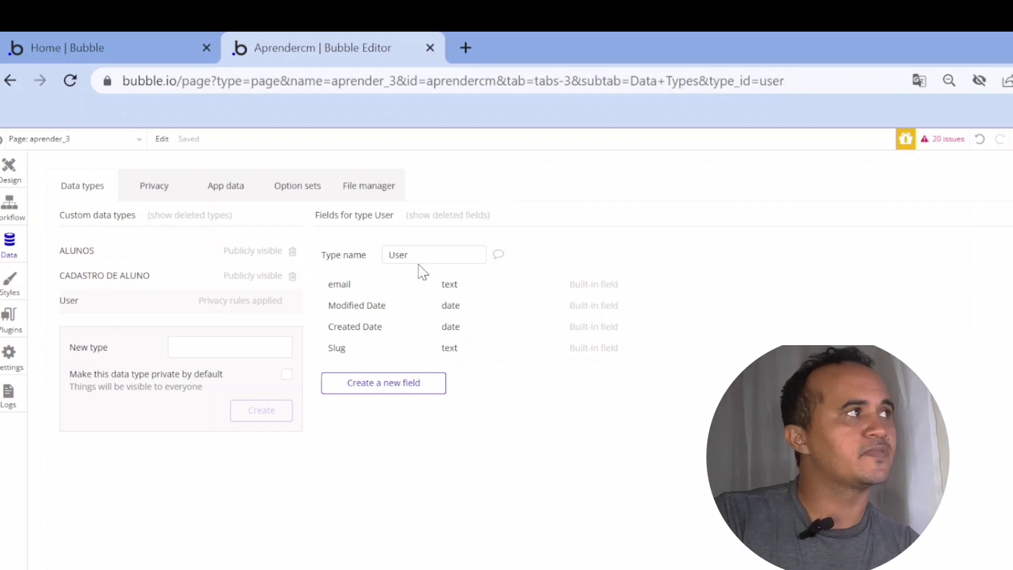
{"action": "left_click", "coordinate": [216, 194]}
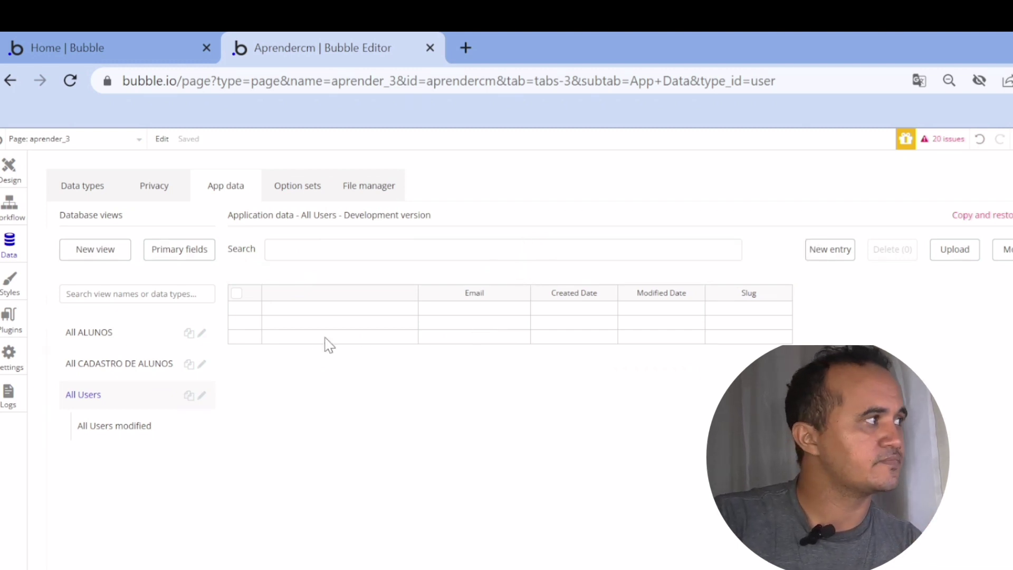
{"action": "left_click", "coordinate": [109, 375]}
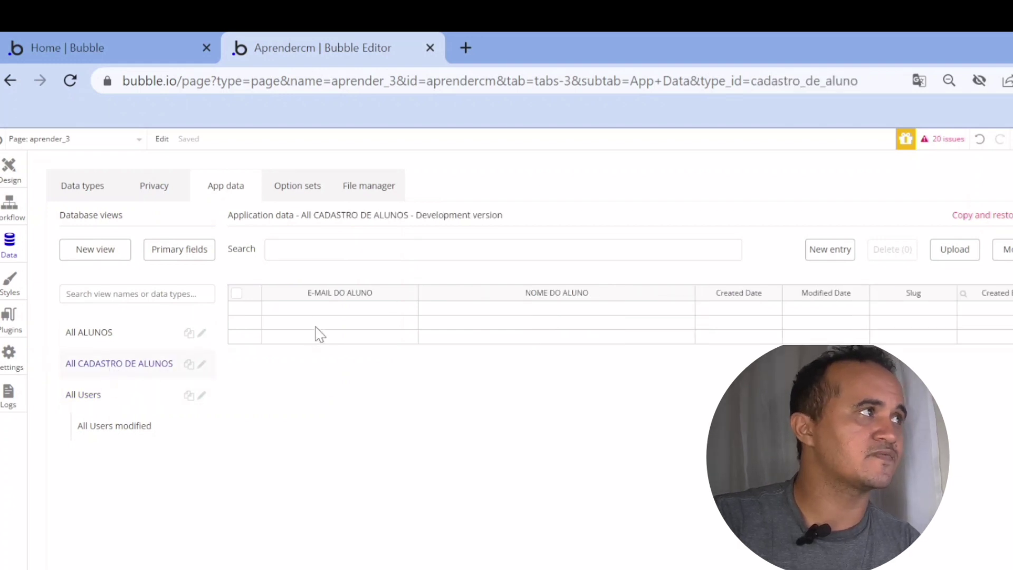
Return to the data types and add a text field named SENHA to CADASTRO DE ALUNO.
{"action": "left_click", "coordinate": [74, 193]}
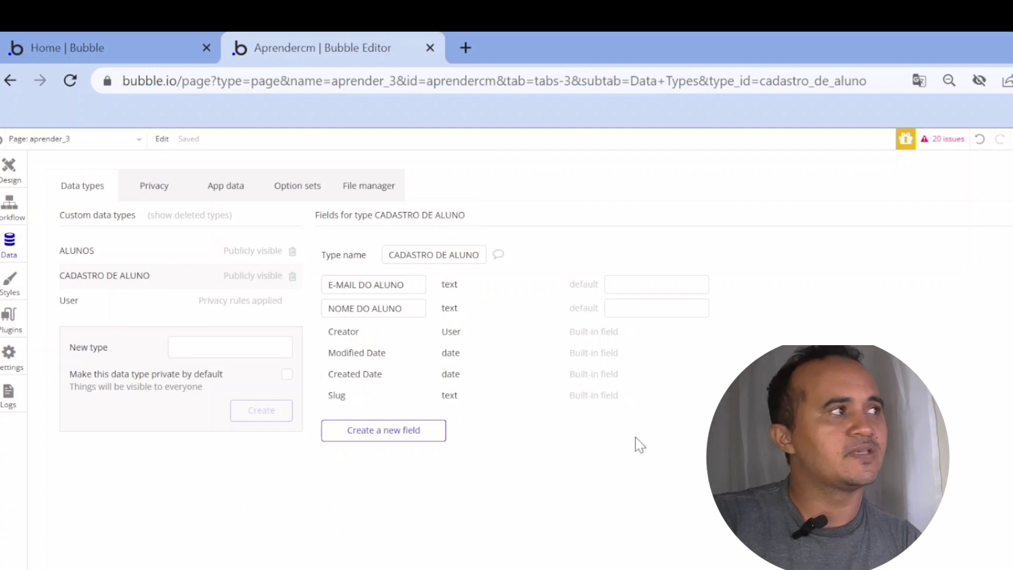
{"action": "left_click", "coordinate": [382, 432]}
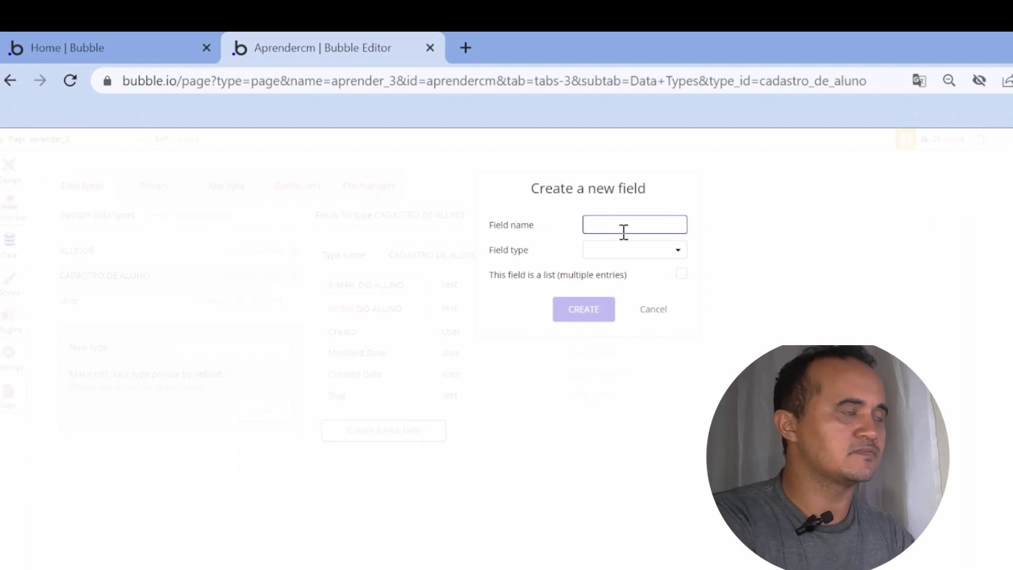
{"action": "type", "text": "SENHA"}
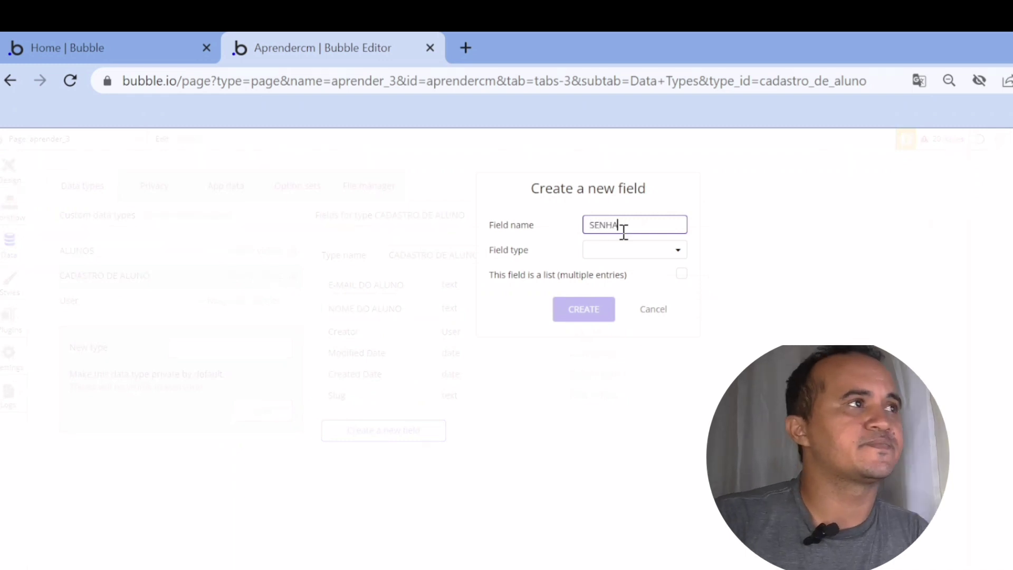
{"action": "left_click", "coordinate": [653, 251]}
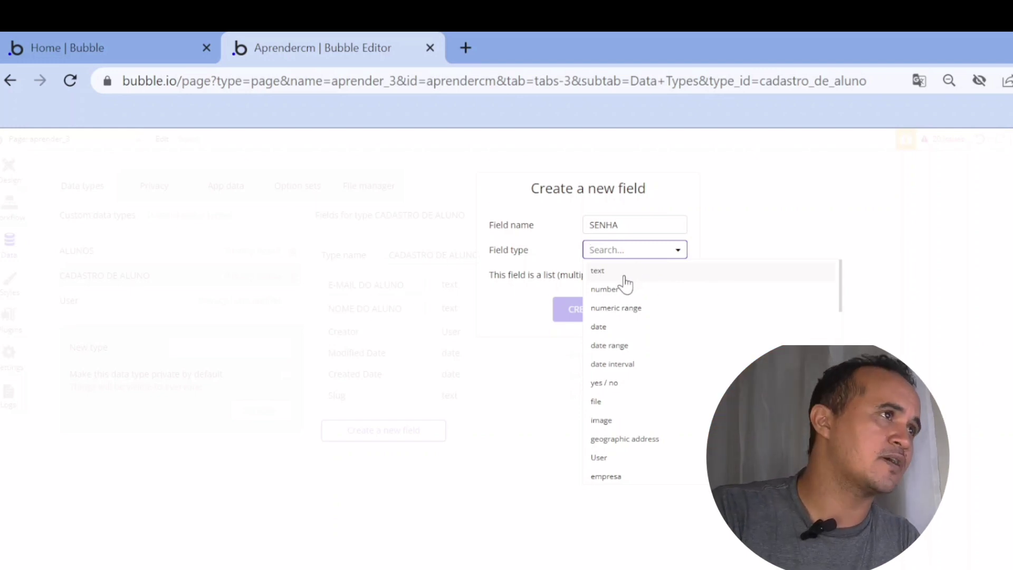
{"action": "left_click", "coordinate": [625, 276]}
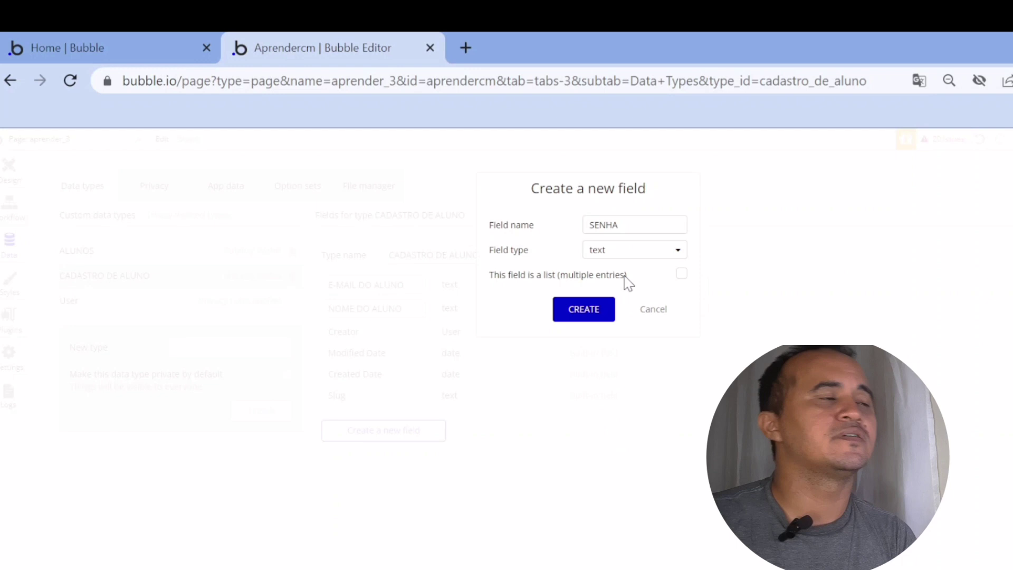
{"action": "left_click", "coordinate": [611, 317]}
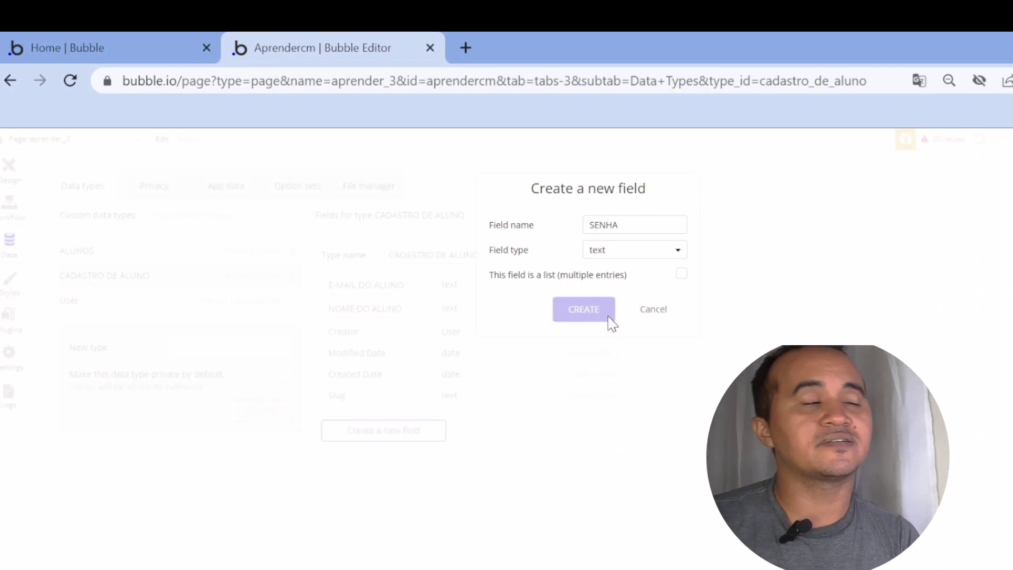